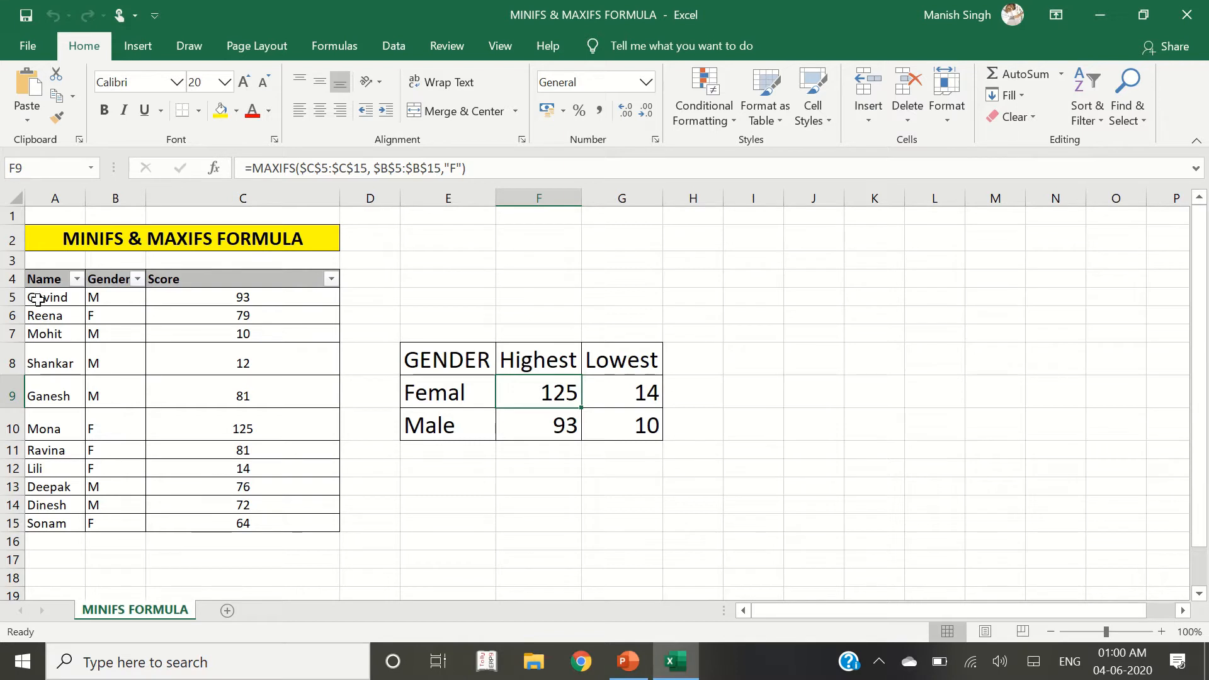
# Step: Examine the entries in the Name, Gender and Score columns of the data table, rows 5 to 15
pyautogui.moveTo(33, 300); pyautogui.dragTo(29, 528)
pyautogui.moveTo(113, 300); pyautogui.dragTo(112, 525)
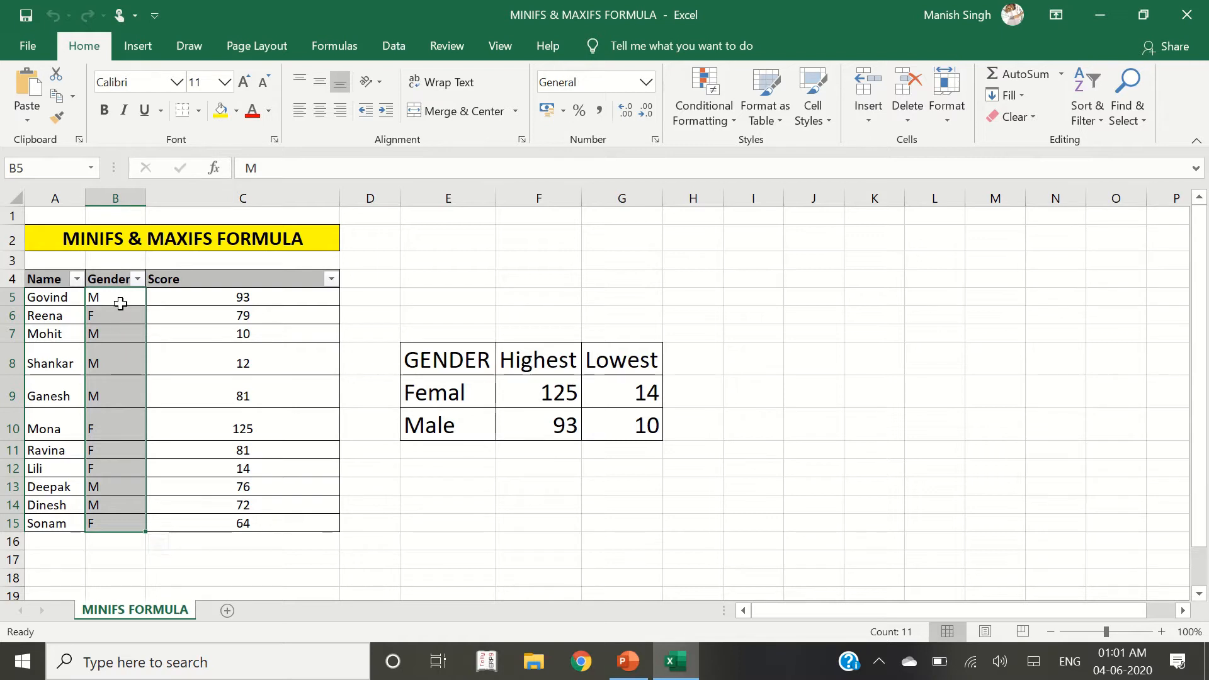
pyautogui.moveTo(118, 302); pyautogui.dragTo(102, 523)
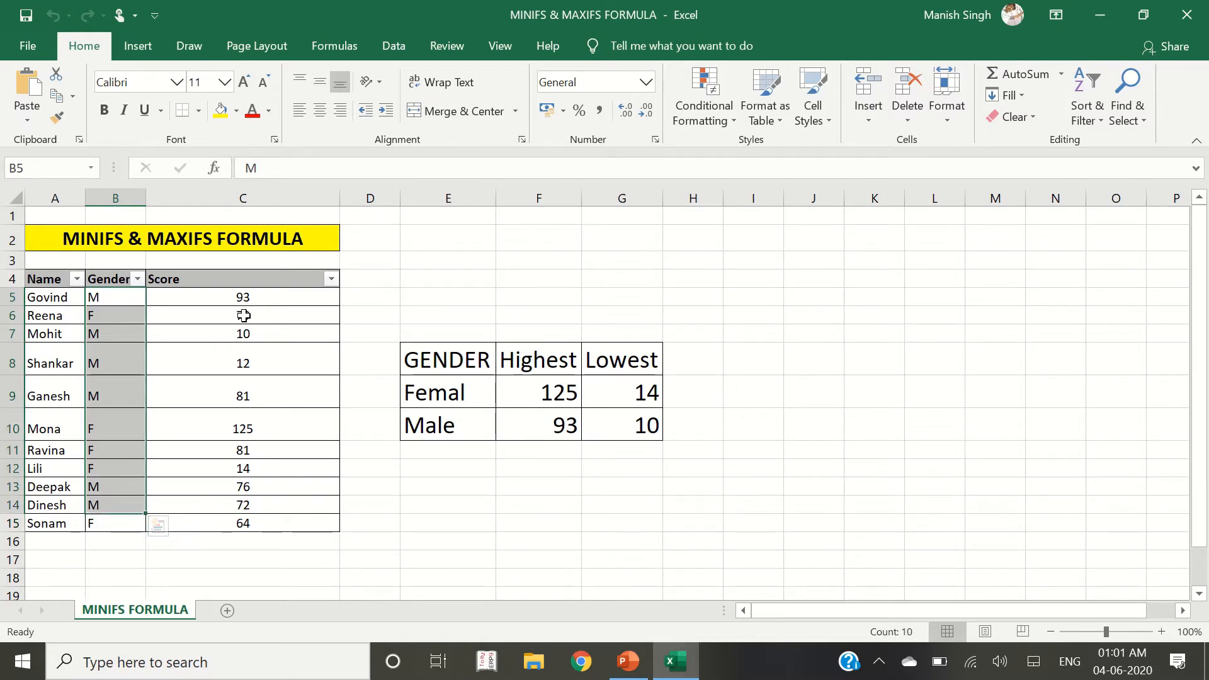
pyautogui.moveTo(259, 300); pyautogui.dragTo(249, 524)
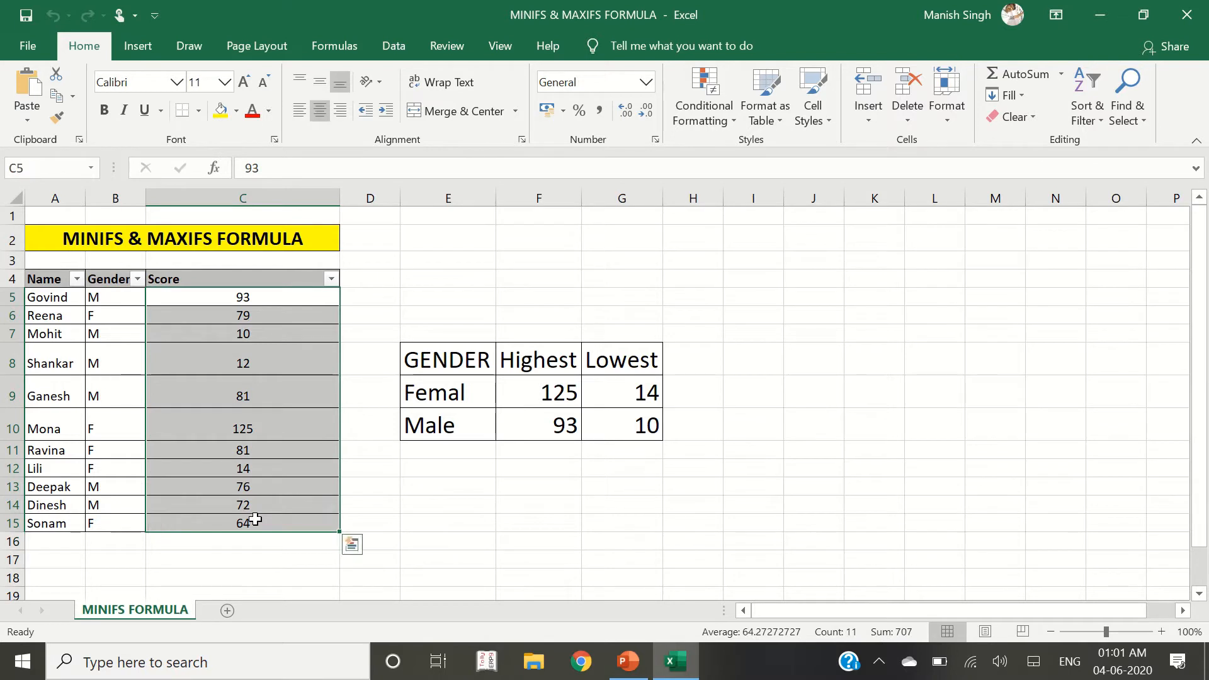
pyautogui.click(121, 316)
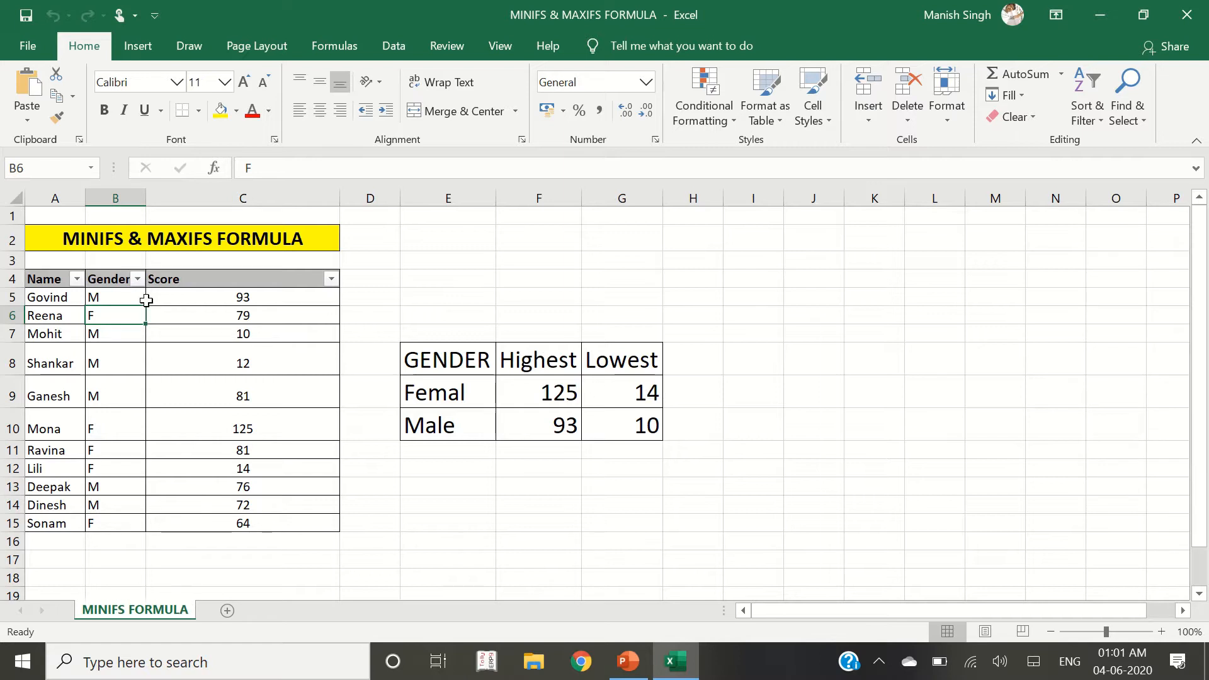
pyautogui.click(119, 297)
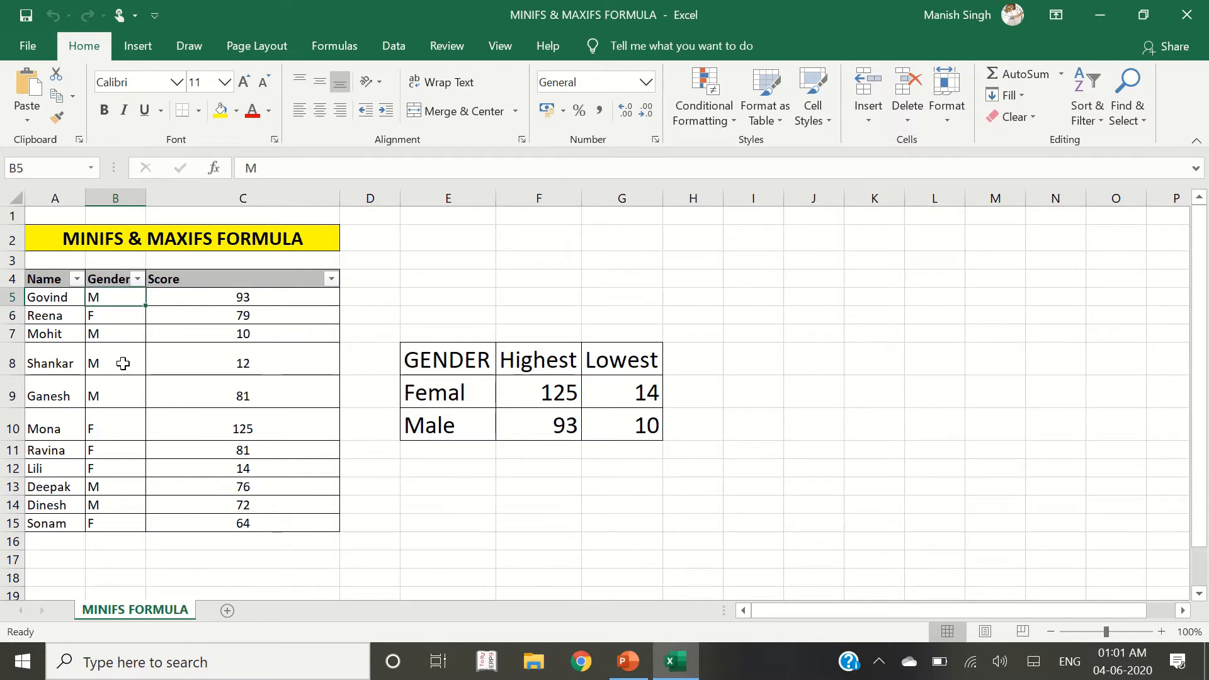
pyautogui.click(795, 313)
# Step: Calculate the overall lowest score in C16 with =MIN(C5:C15), and clear that cell again
pyautogui.click(211, 544)
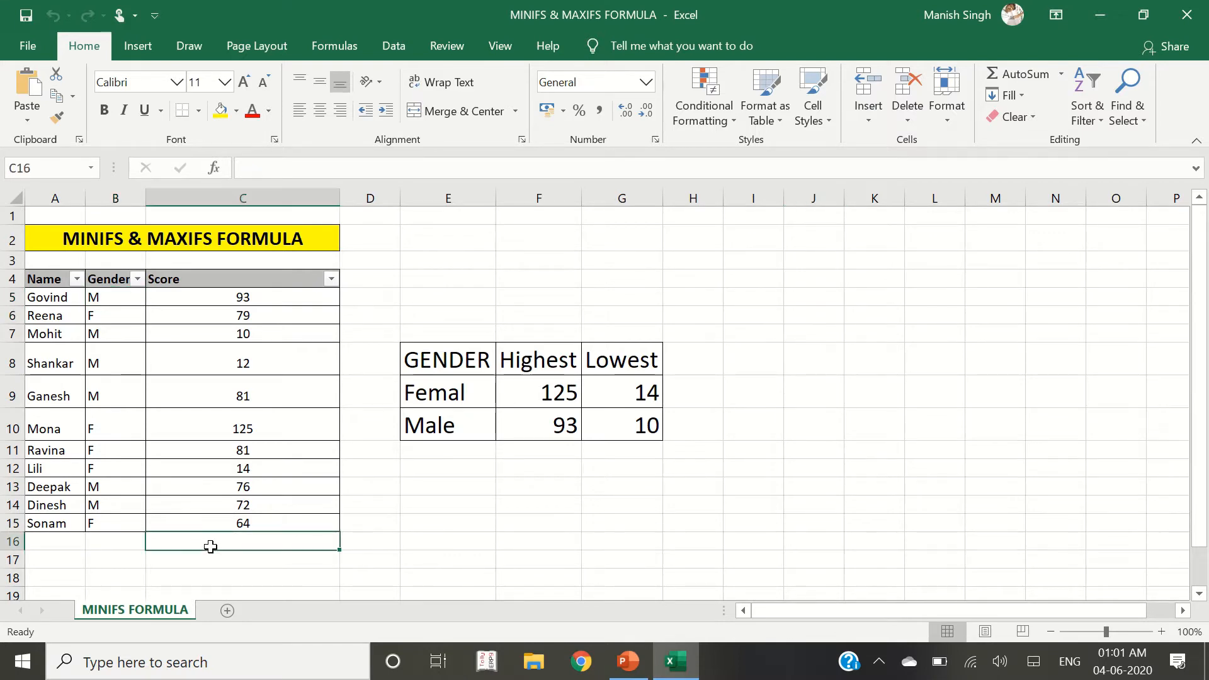
pyautogui.write('=MIN(')
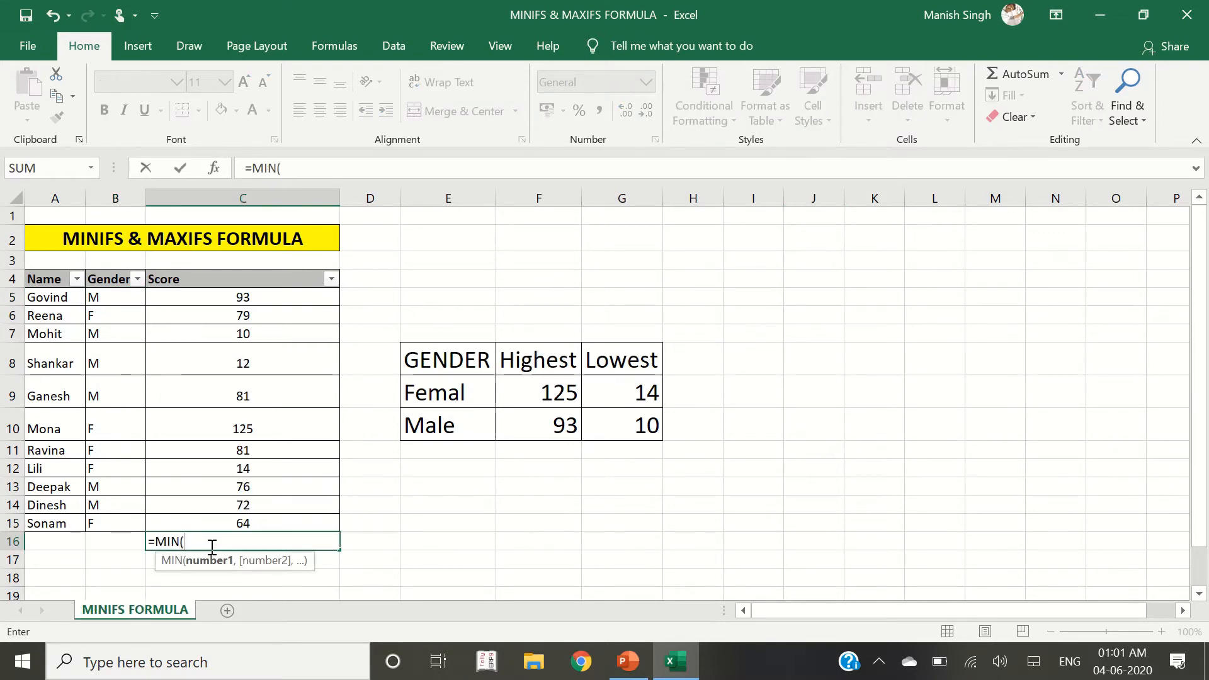
pyautogui.press('Up')
pyautogui.hotkey('ctrl', 'shift', 'Up')
pyautogui.press('Return')
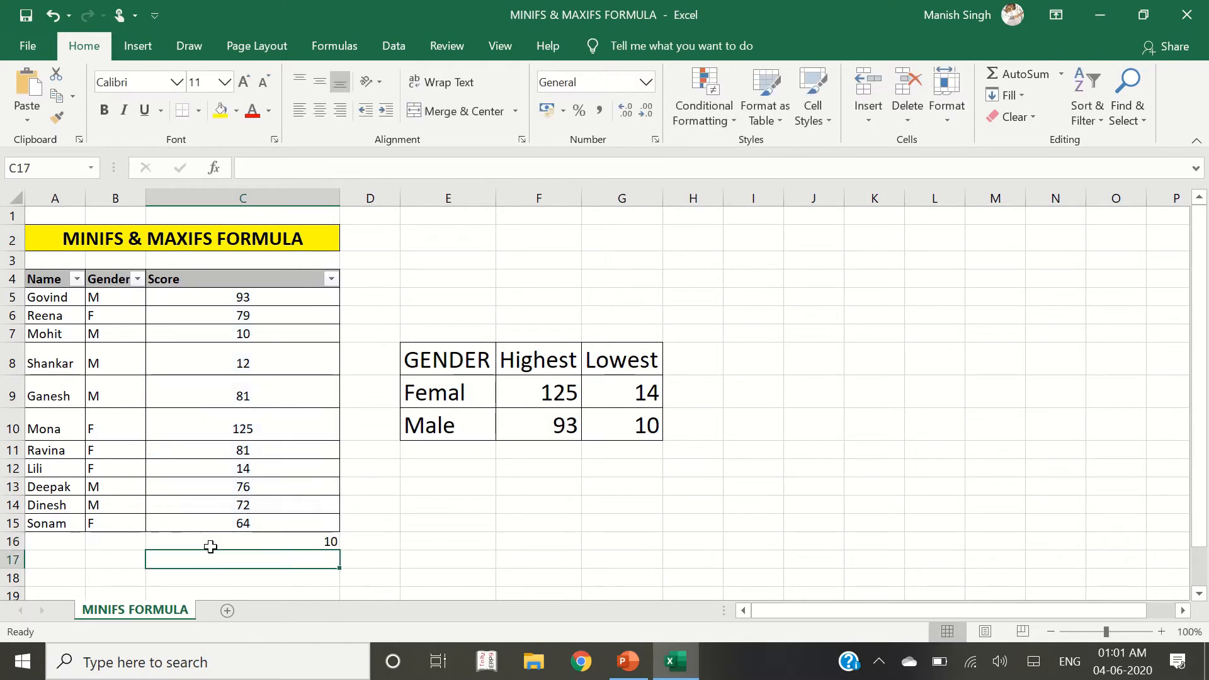
pyautogui.click(211, 546)
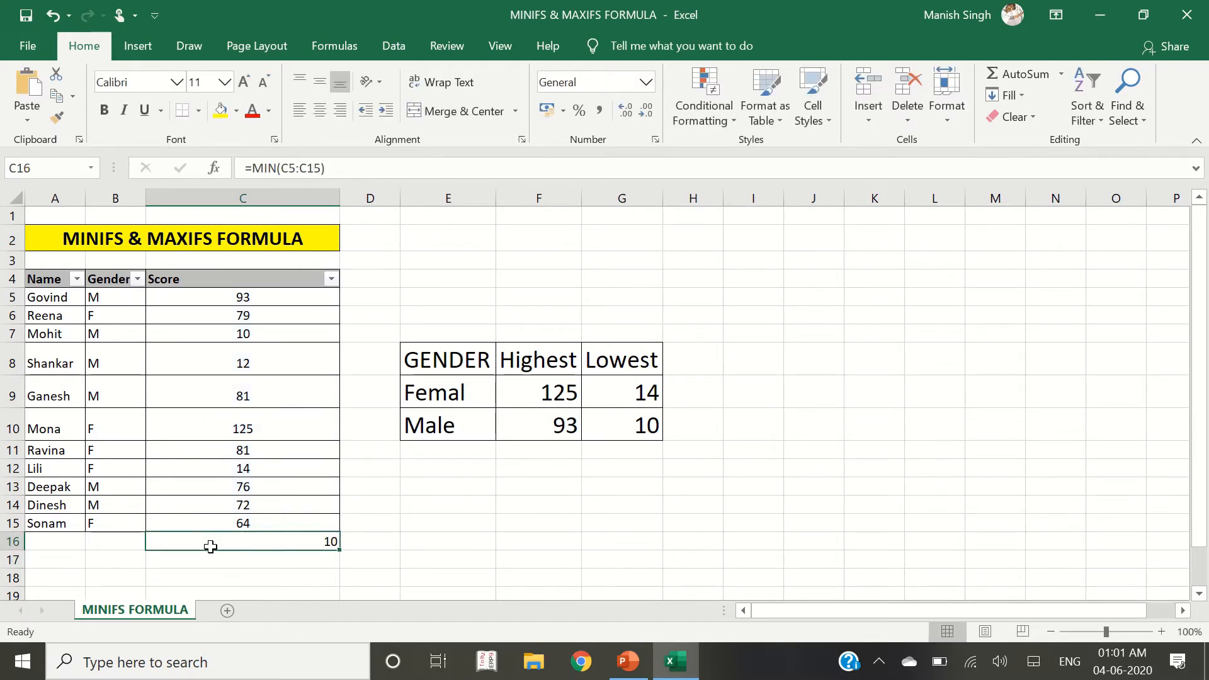
pyautogui.press('Delete')
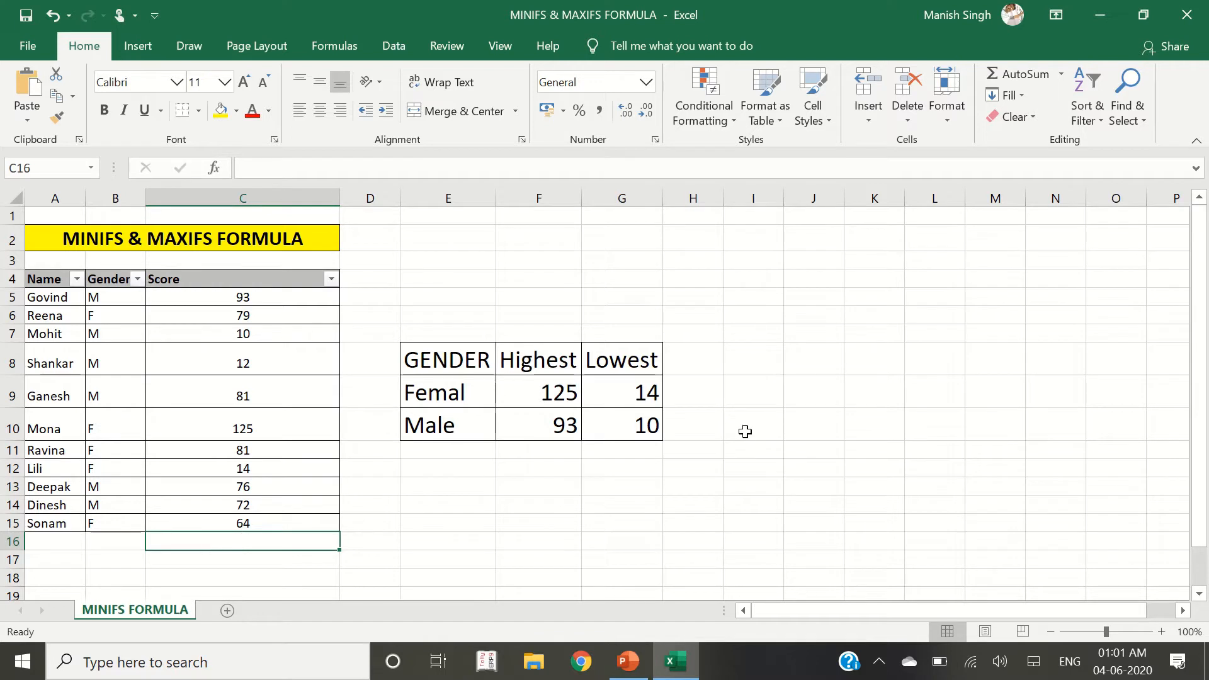
# Step: Clear the existing Highest and Lowest formulas for both genders in F9:G10 of the summary table
pyautogui.click(544, 389)
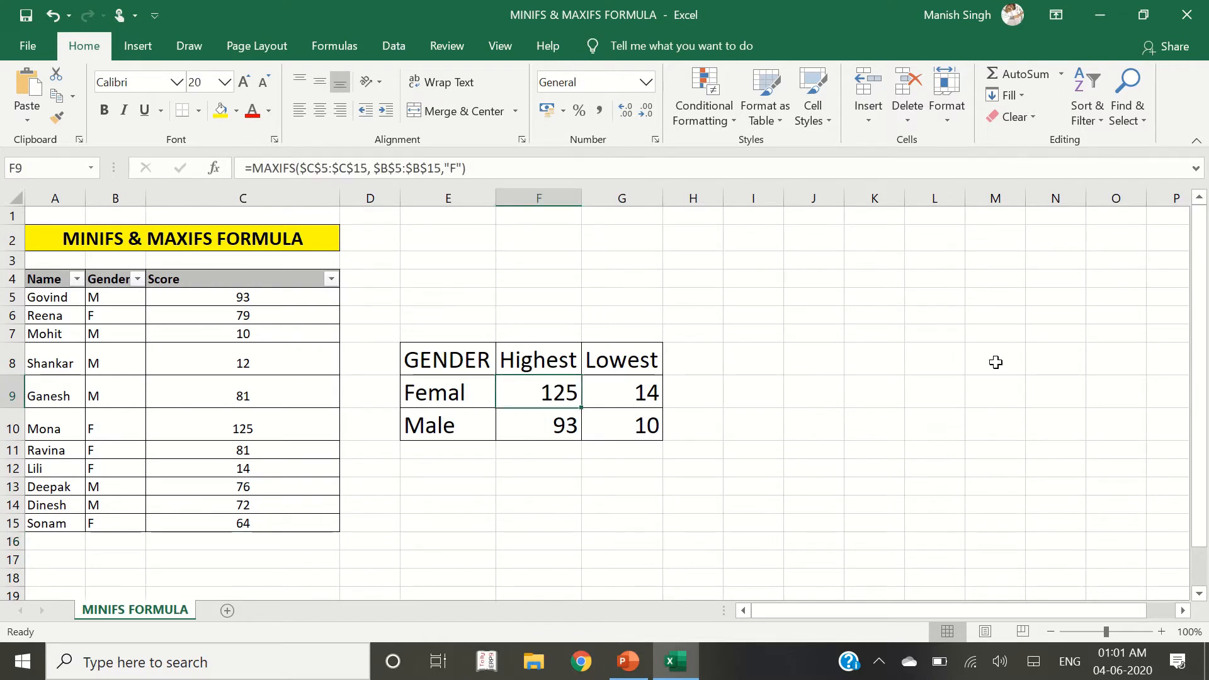
pyautogui.hotkey('shift', 'Right')
pyautogui.hotkey('shift', 'Down')
pyautogui.press('Delete')
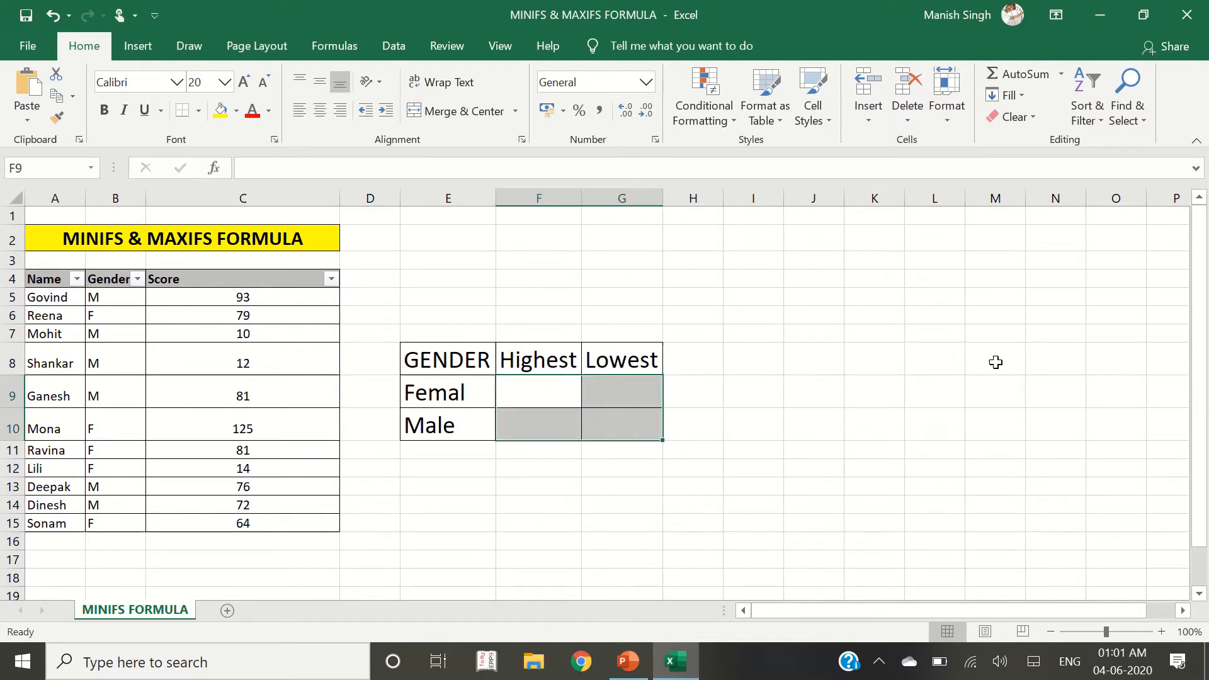
# Step: Enter =MAXIFS(C5:C15,B5:B15, "F") in F9 to get the highest female score
pyautogui.press('Right')
pyautogui.press('Left')
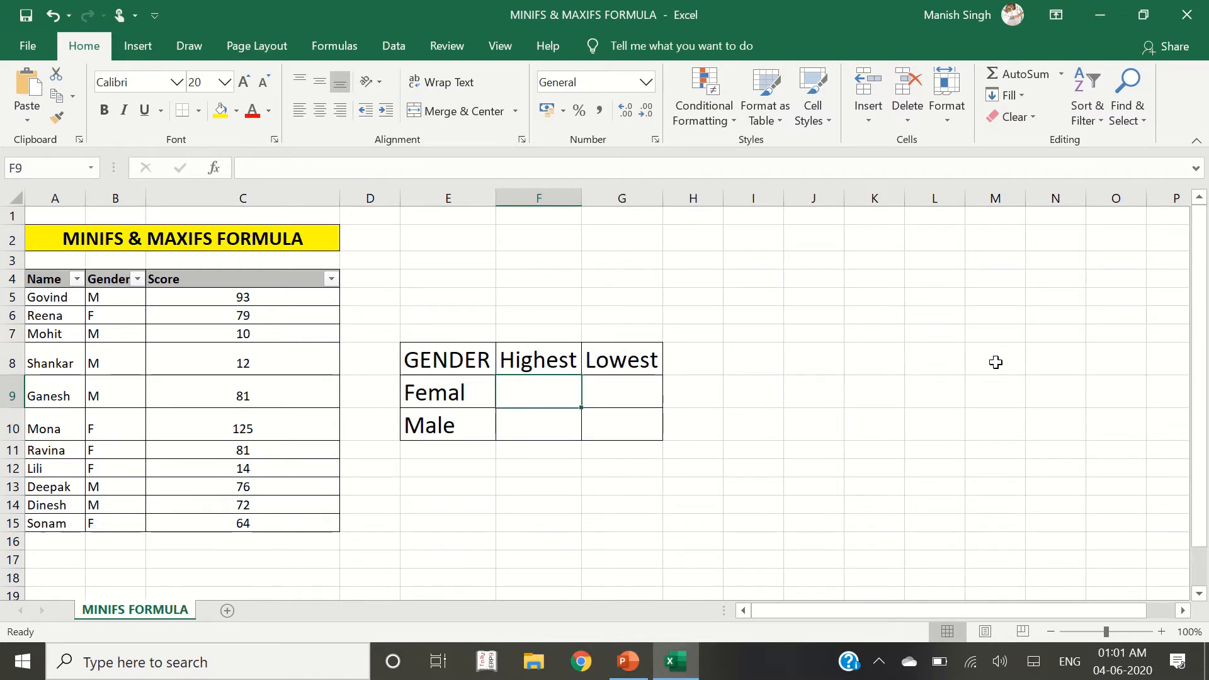
pyautogui.write('=MAXIF')
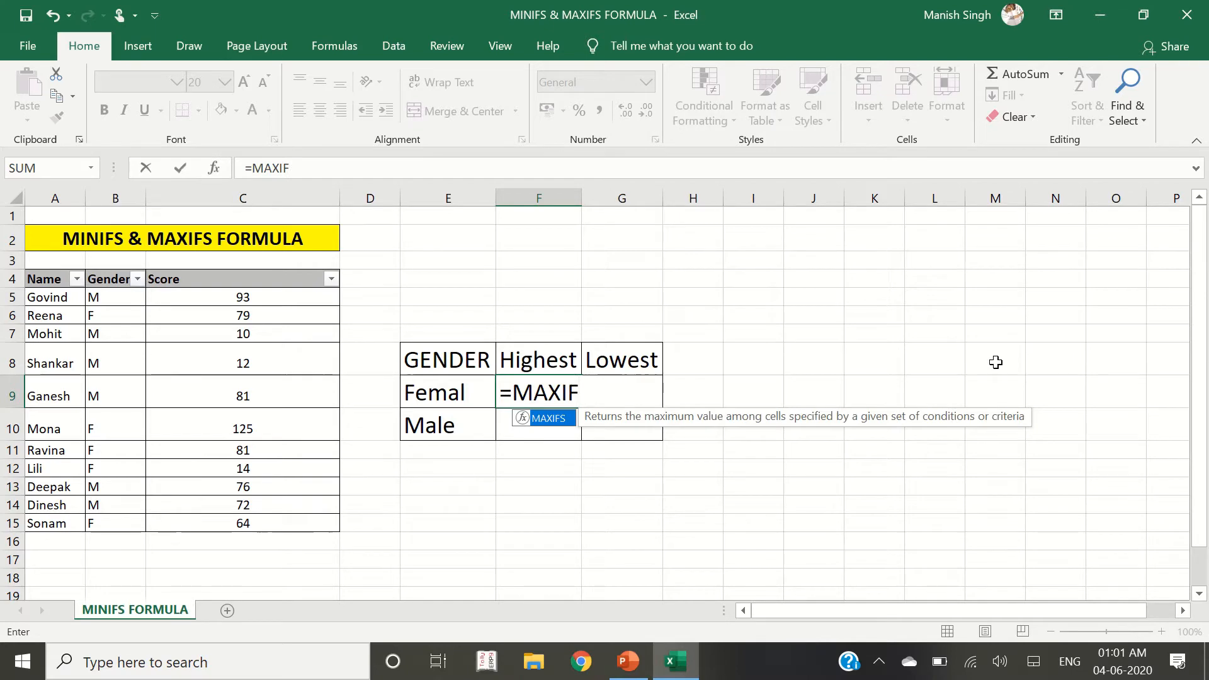
pyautogui.press('Tab')
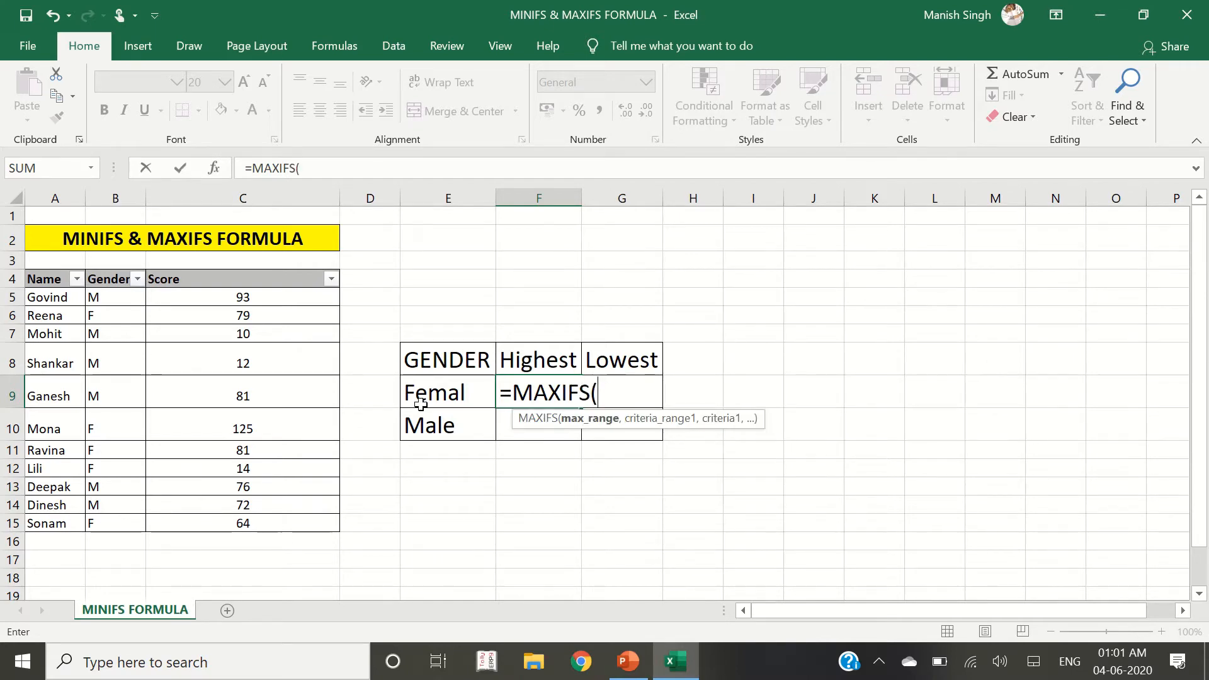
pyautogui.moveTo(243, 298); pyautogui.dragTo(216, 510)
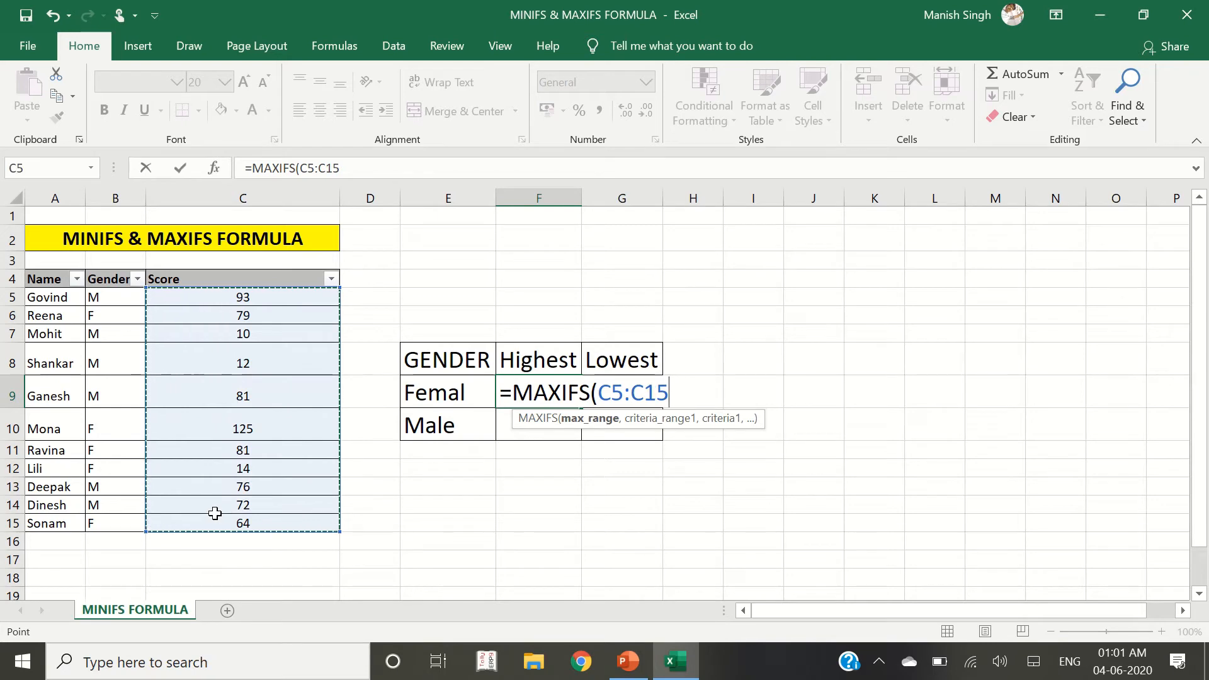
pyautogui.write(',')
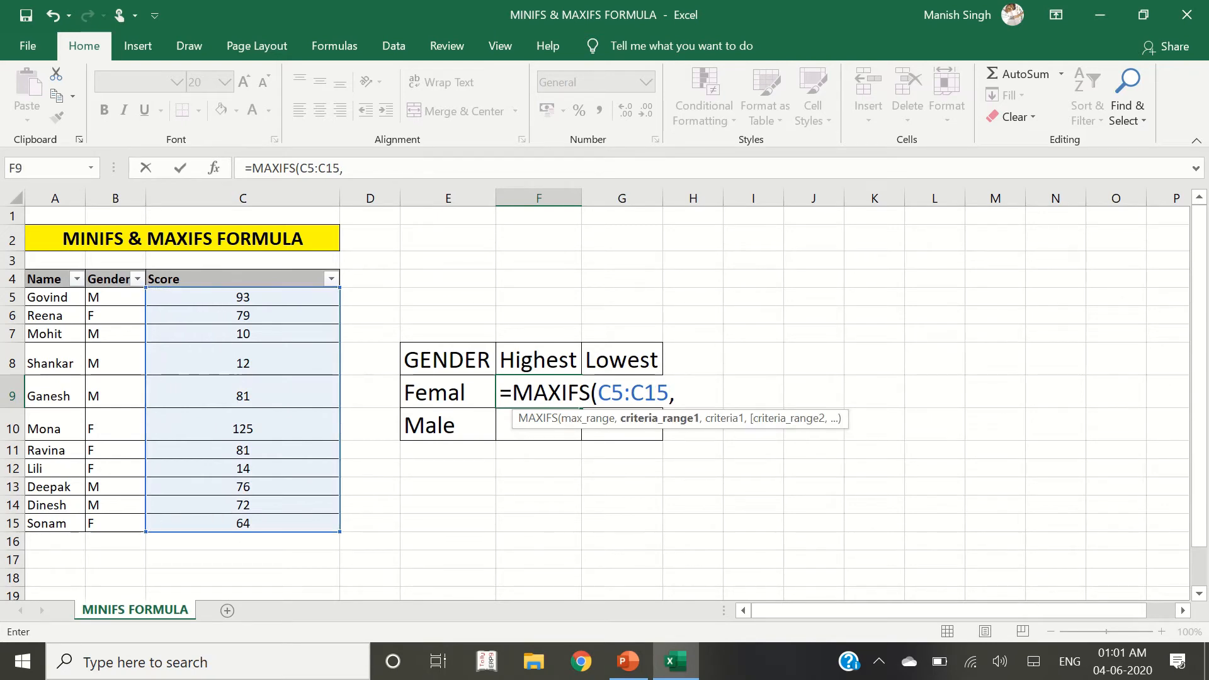
pyautogui.moveTo(114, 298); pyautogui.dragTo(96, 523)
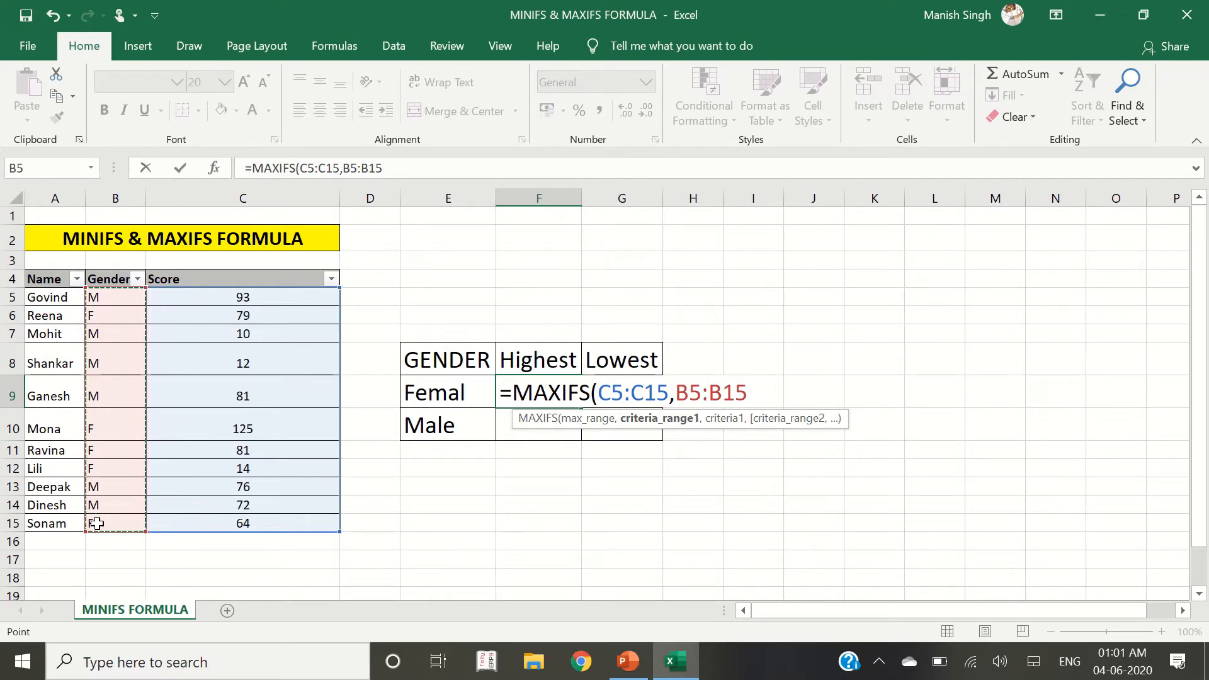
pyautogui.write(',')
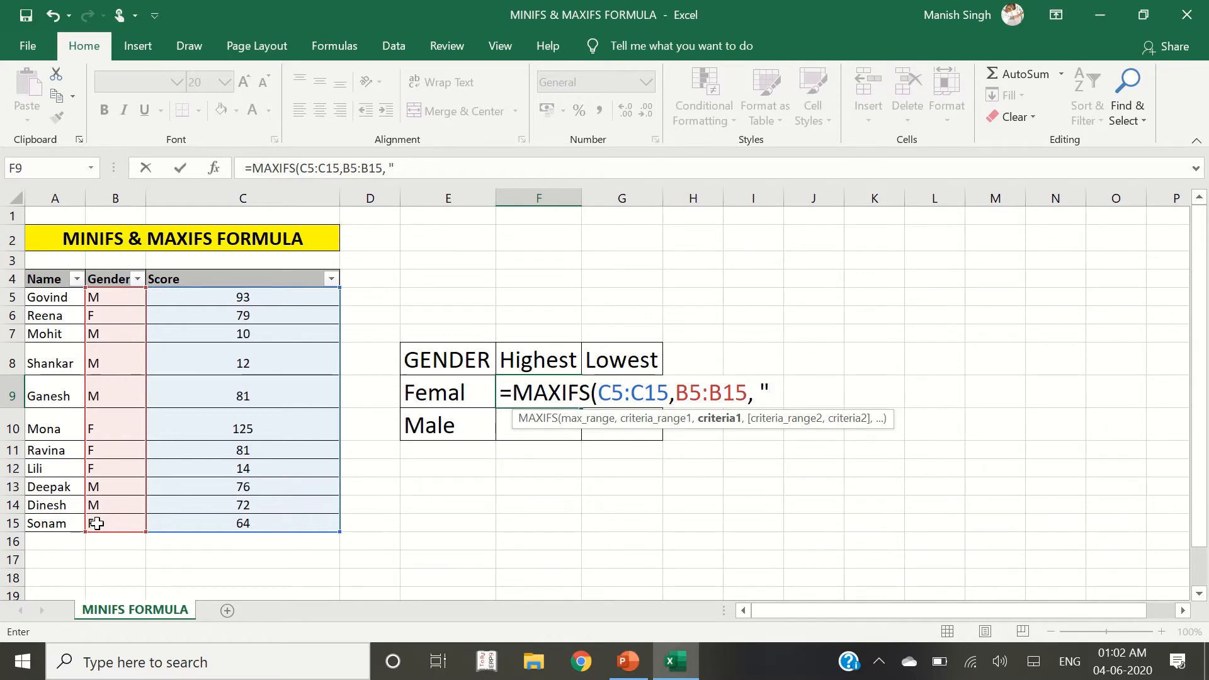
pyautogui.write('f')
pyautogui.press('BackSpace')
pyautogui.write('F")')
pyautogui.press('Return')
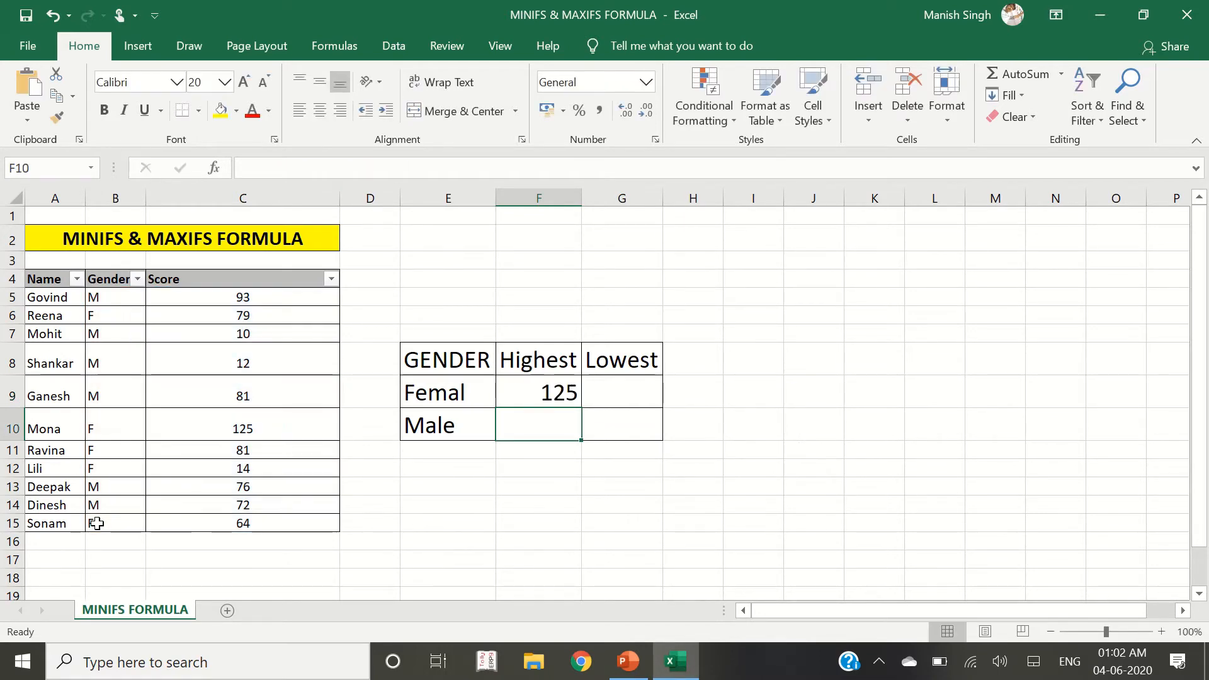
# Step: Check the highest female score in F9 against the scores in the rows marked F
pyautogui.click(552, 392)
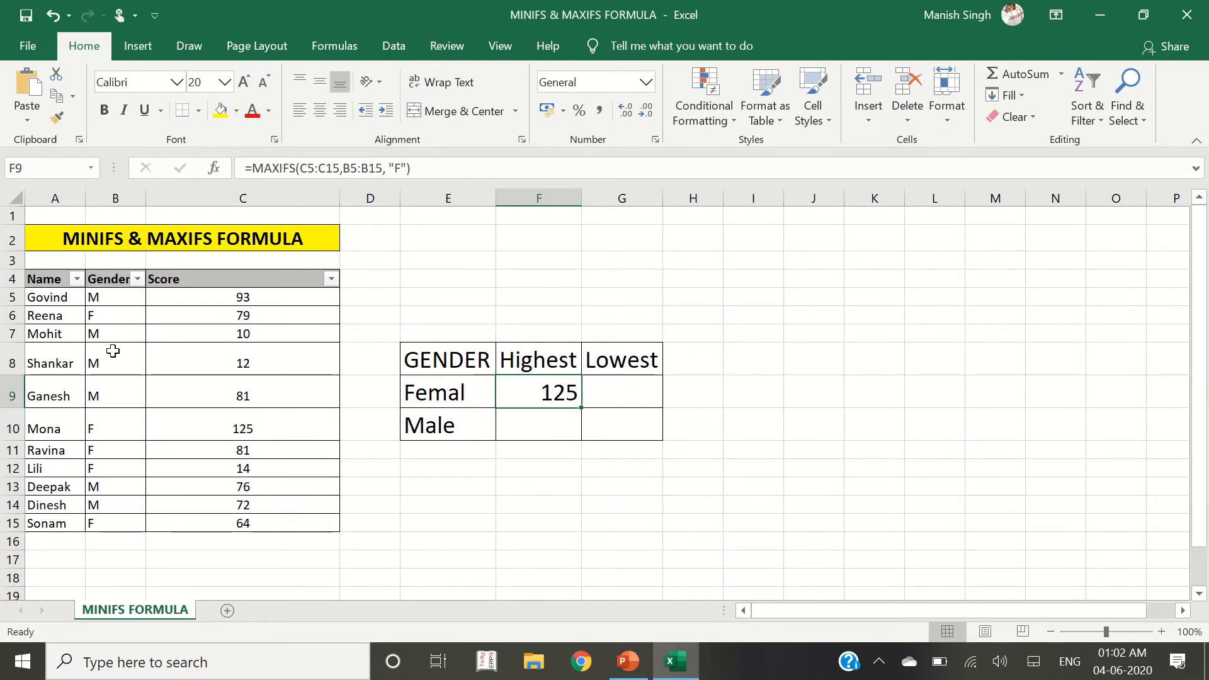
pyautogui.moveTo(101, 316); pyautogui.dragTo(189, 318)
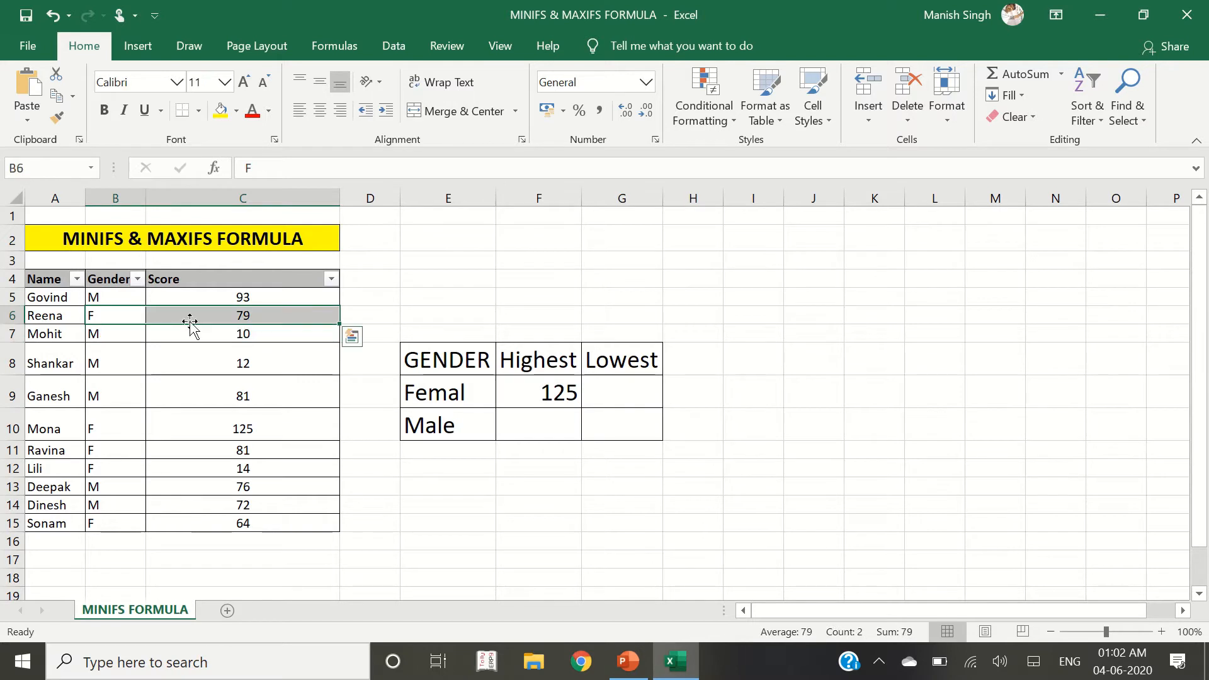
pyautogui.moveTo(110, 427); pyautogui.dragTo(244, 429)
pyautogui.moveTo(109, 452); pyautogui.dragTo(228, 468)
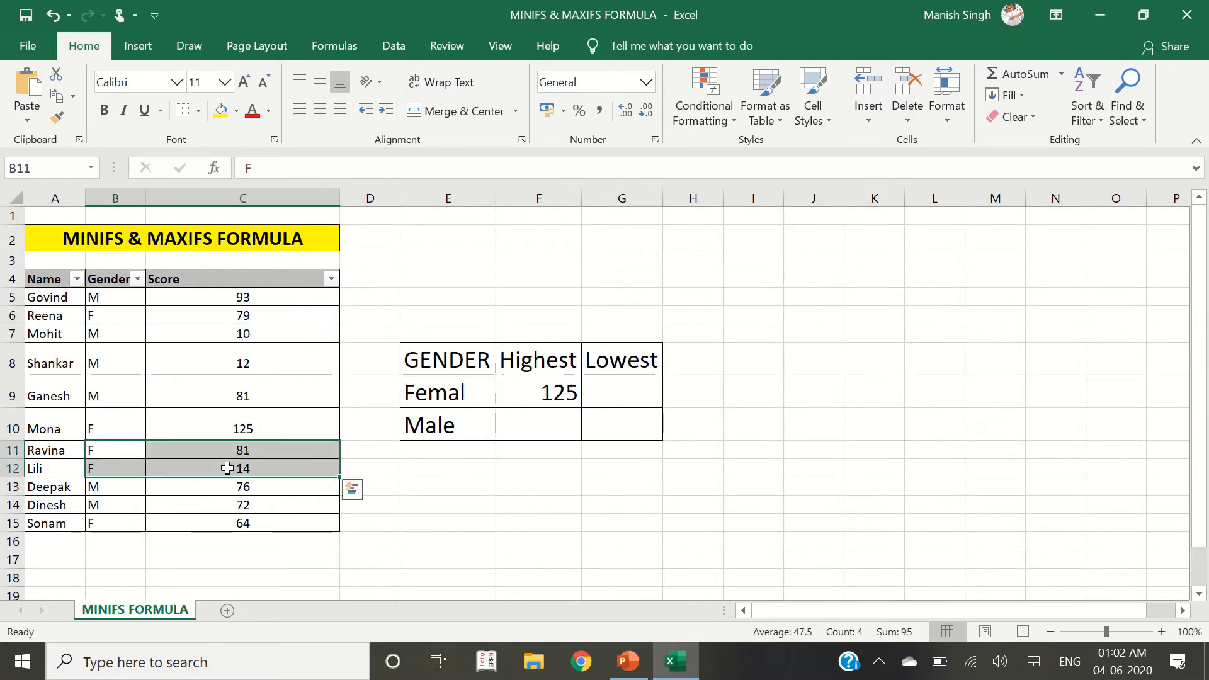
pyautogui.moveTo(112, 526); pyautogui.dragTo(213, 519)
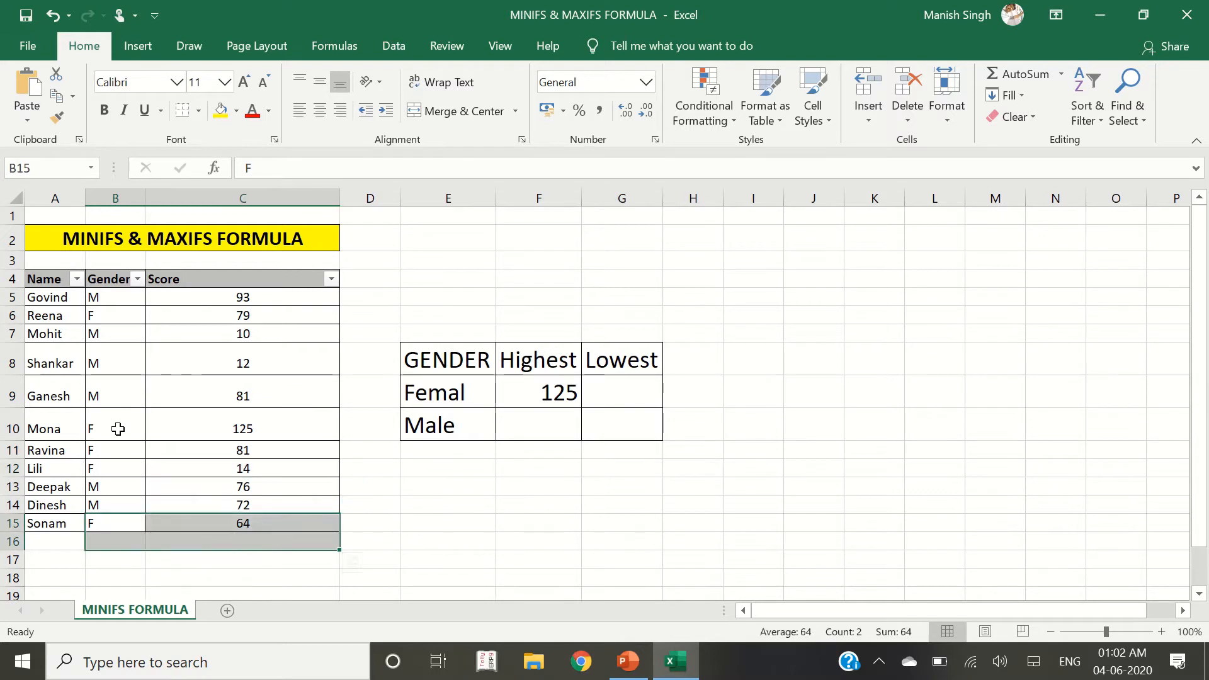
pyautogui.moveTo(118, 428); pyautogui.dragTo(226, 434)
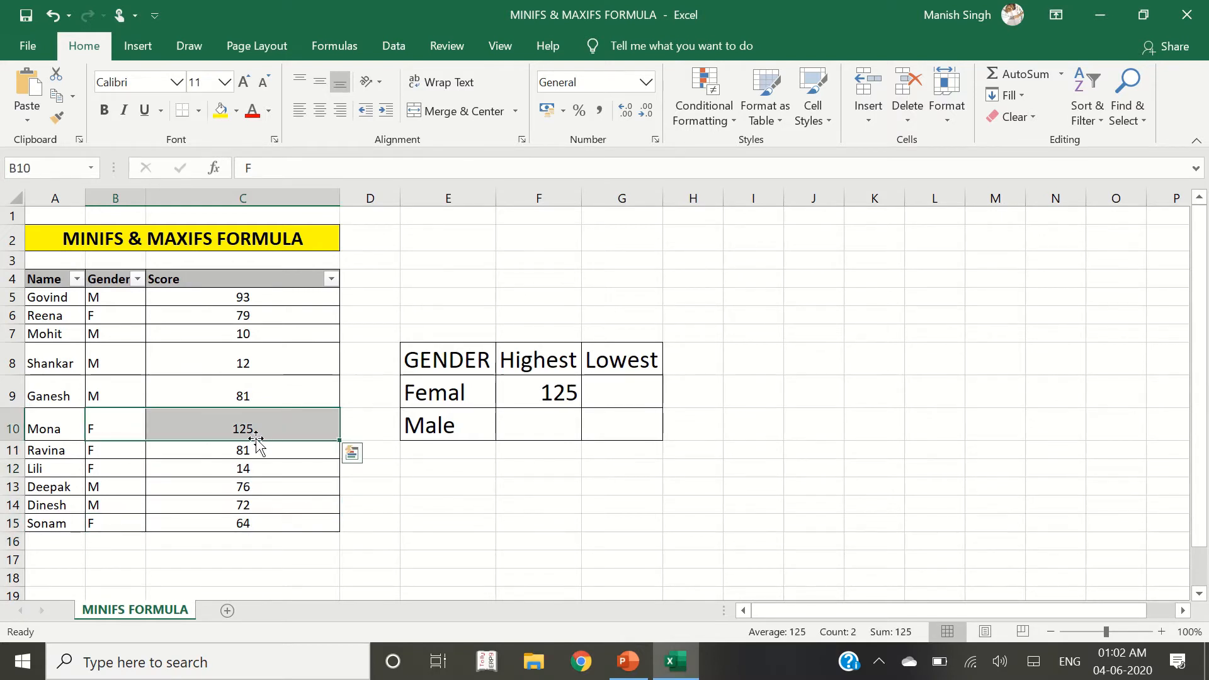
# Step: Enter =MAXIFS(C5:C15,B5:B15,"M") in F10 to get the highest male score
pyautogui.click(538, 420)
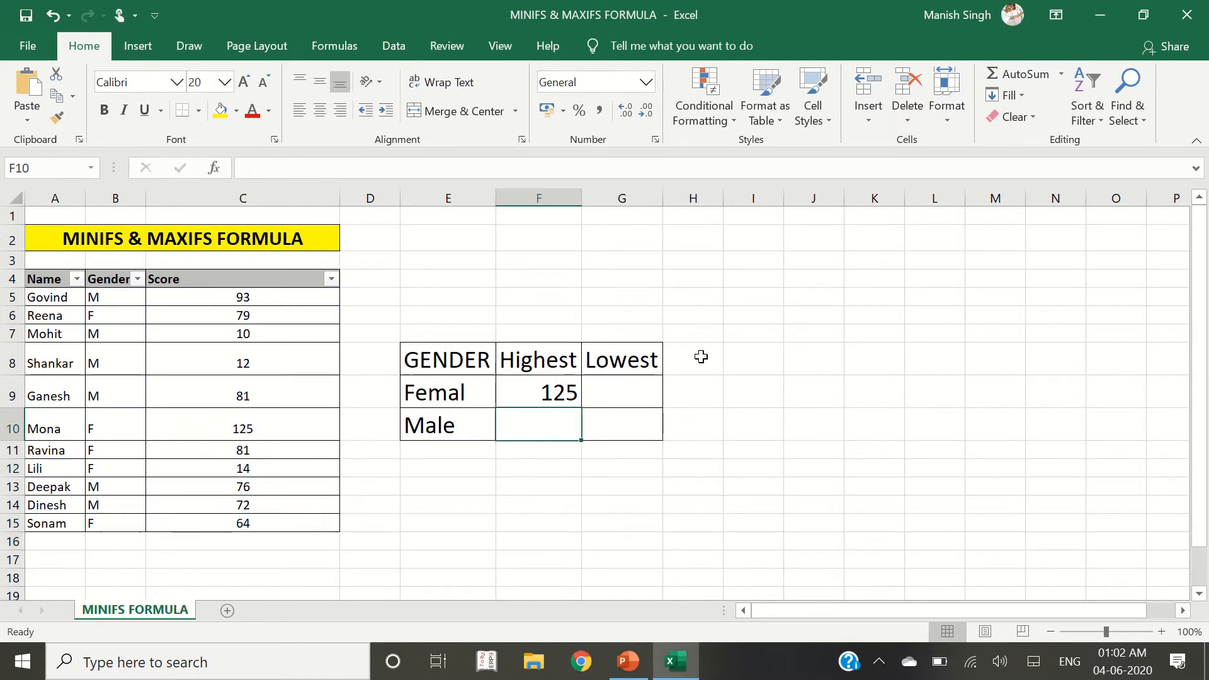
pyautogui.write('=MAXIF')
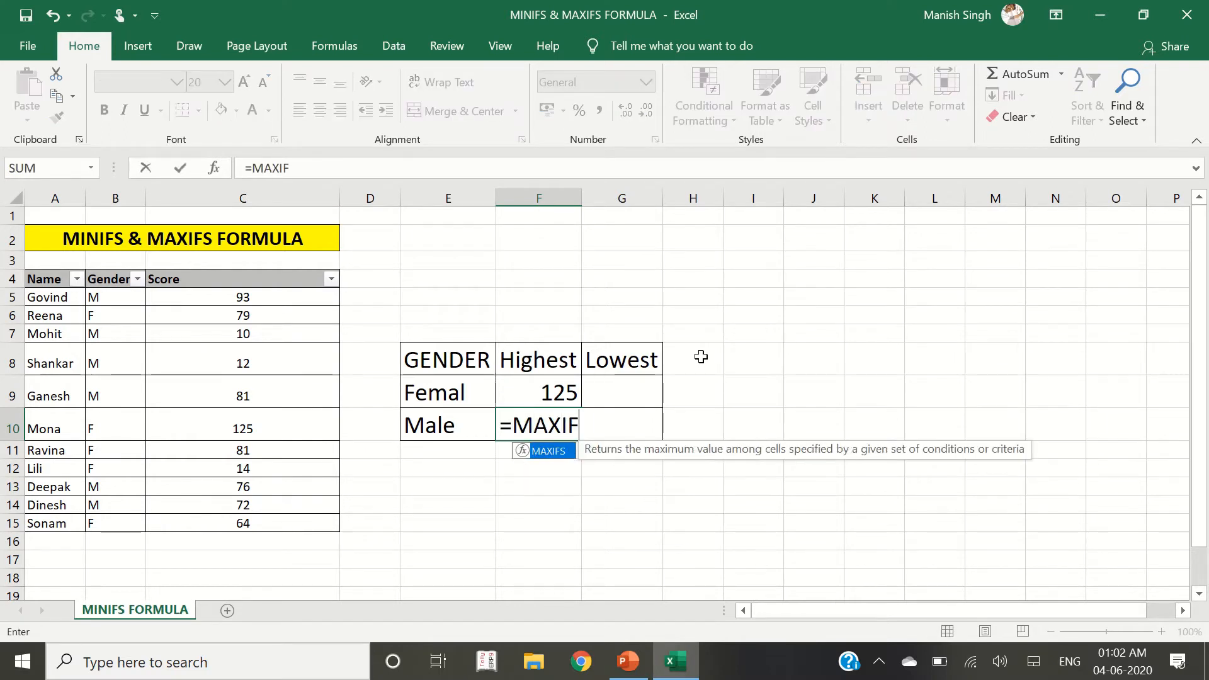
pyautogui.press('Tab')
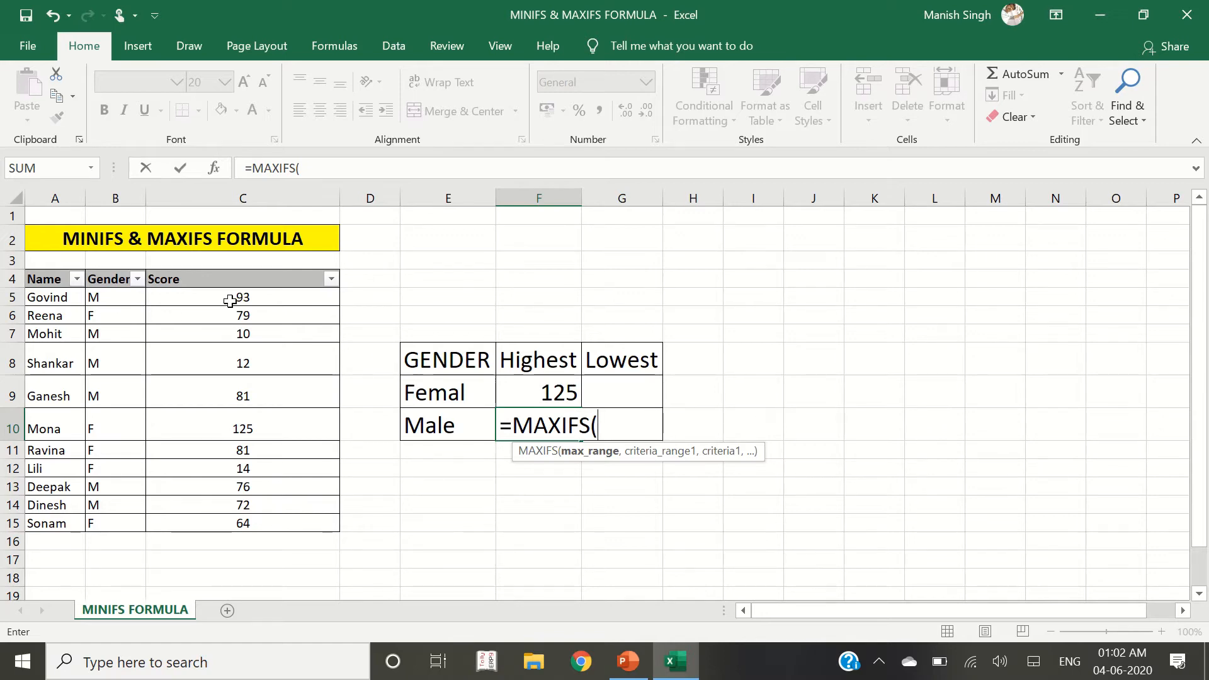
pyautogui.moveTo(230, 301); pyautogui.dragTo(218, 522)
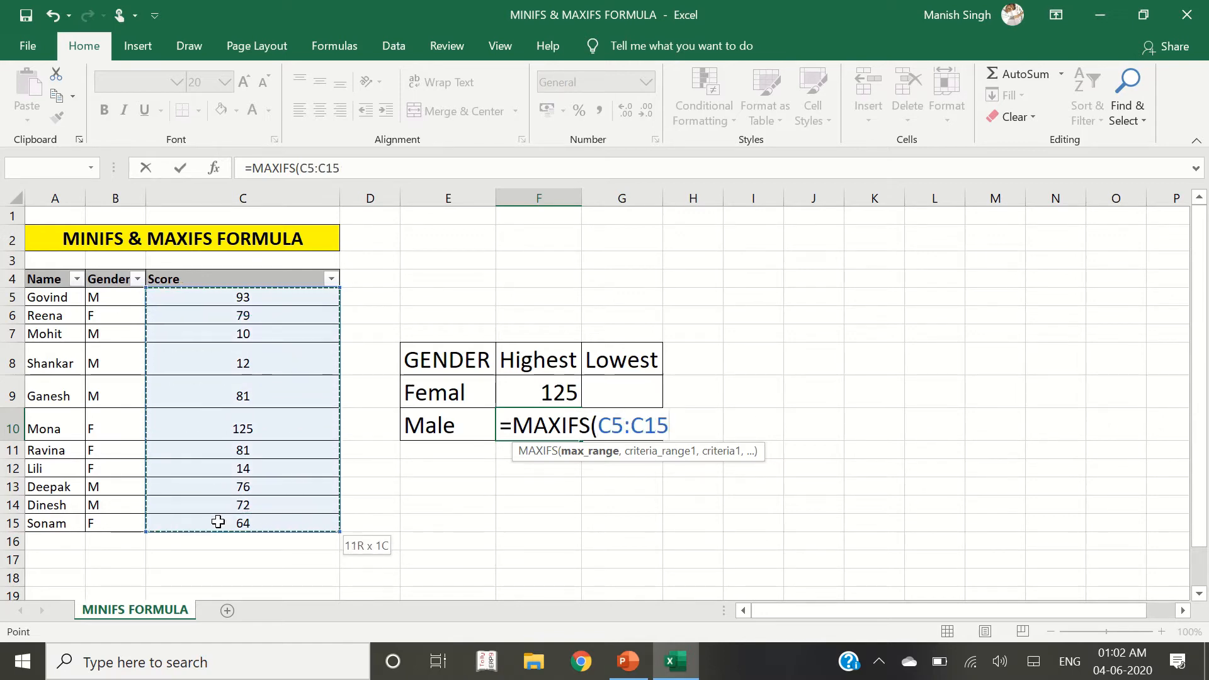
pyautogui.write(',')
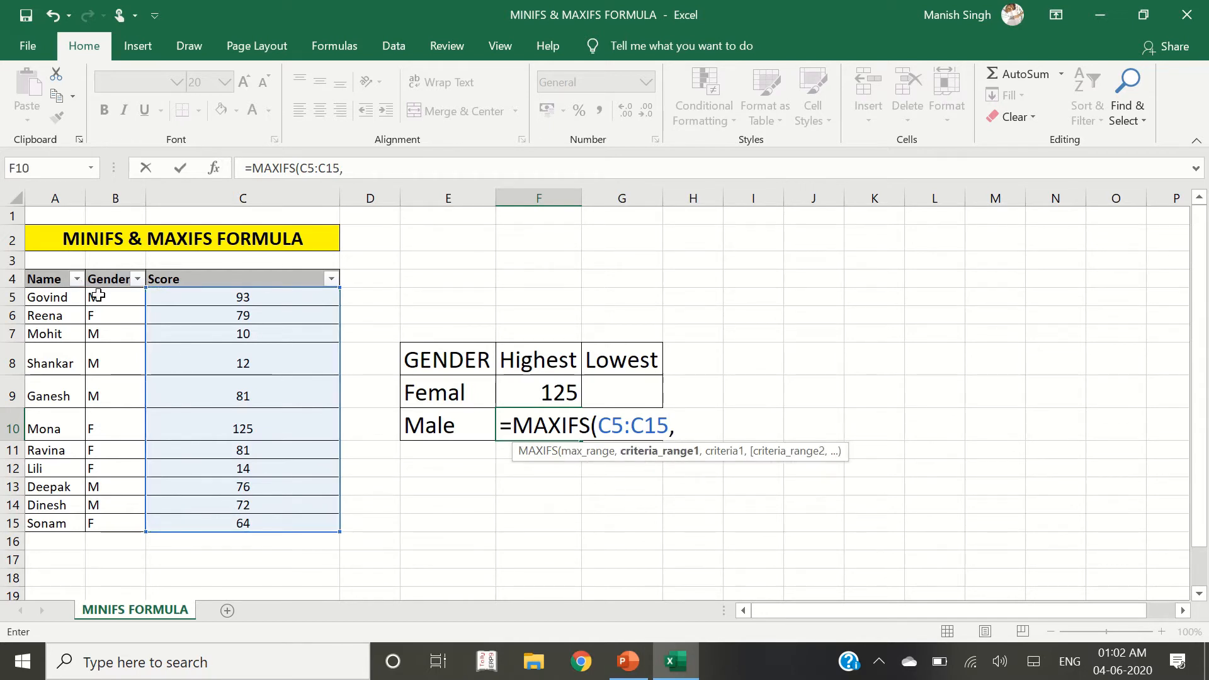
pyautogui.moveTo(97, 294); pyautogui.dragTo(99, 527)
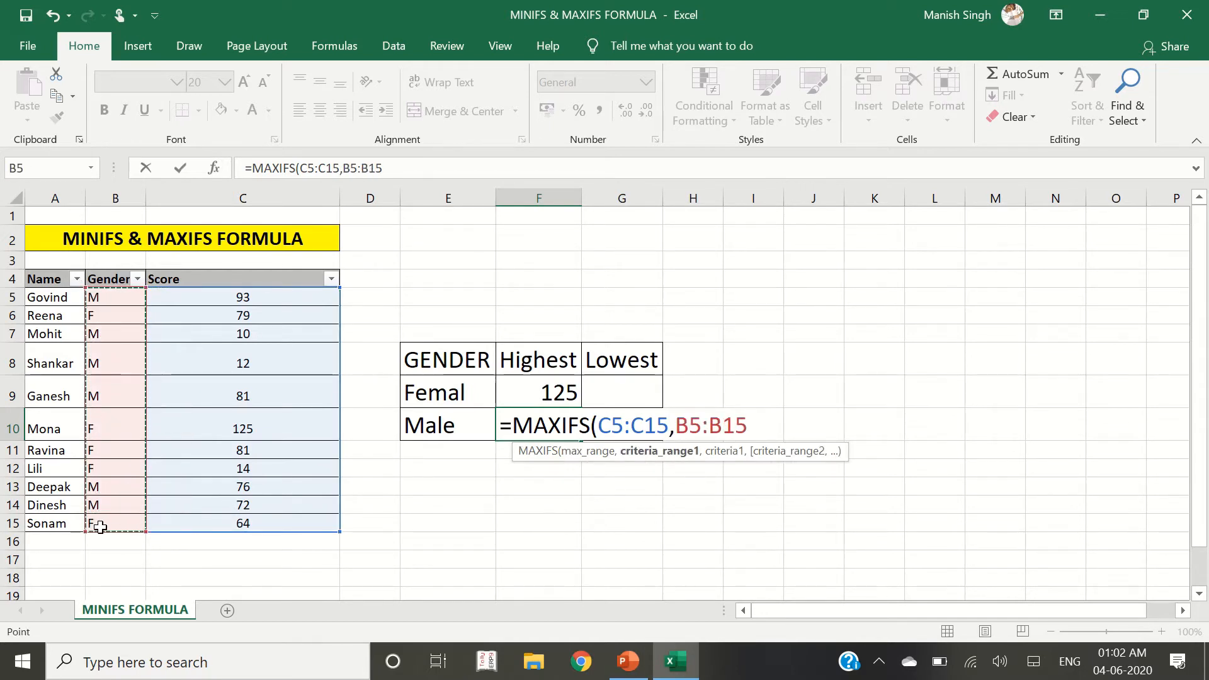
pyautogui.write(',')
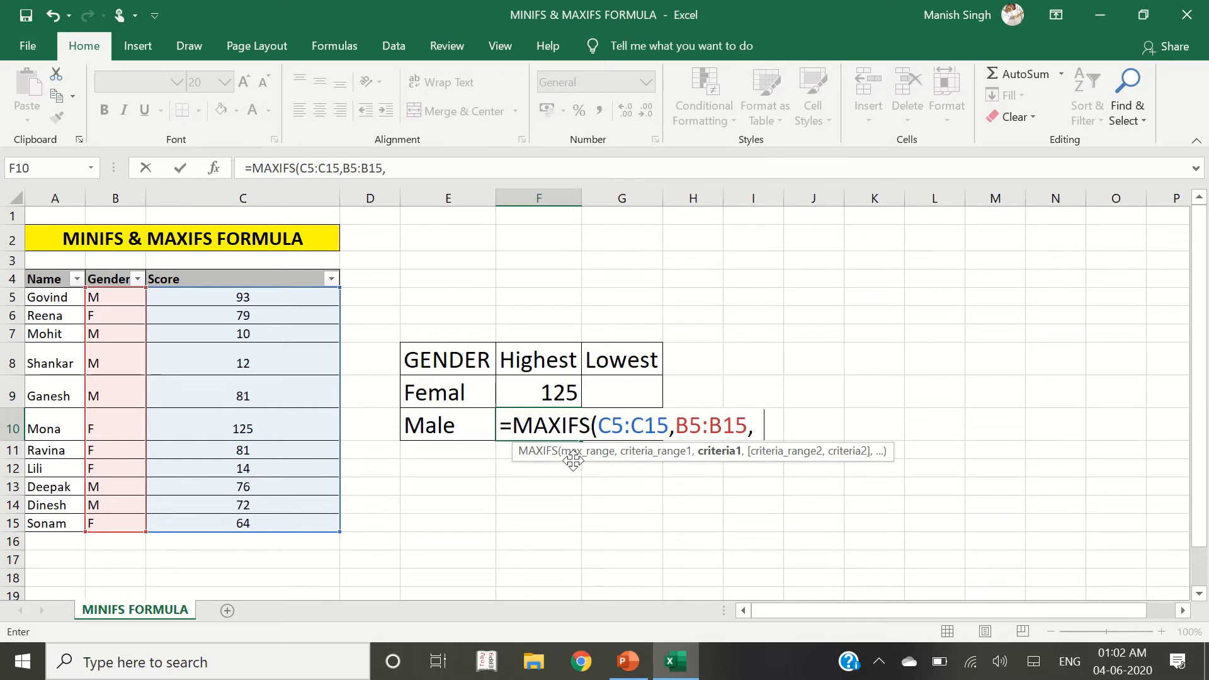
pyautogui.write('"M')
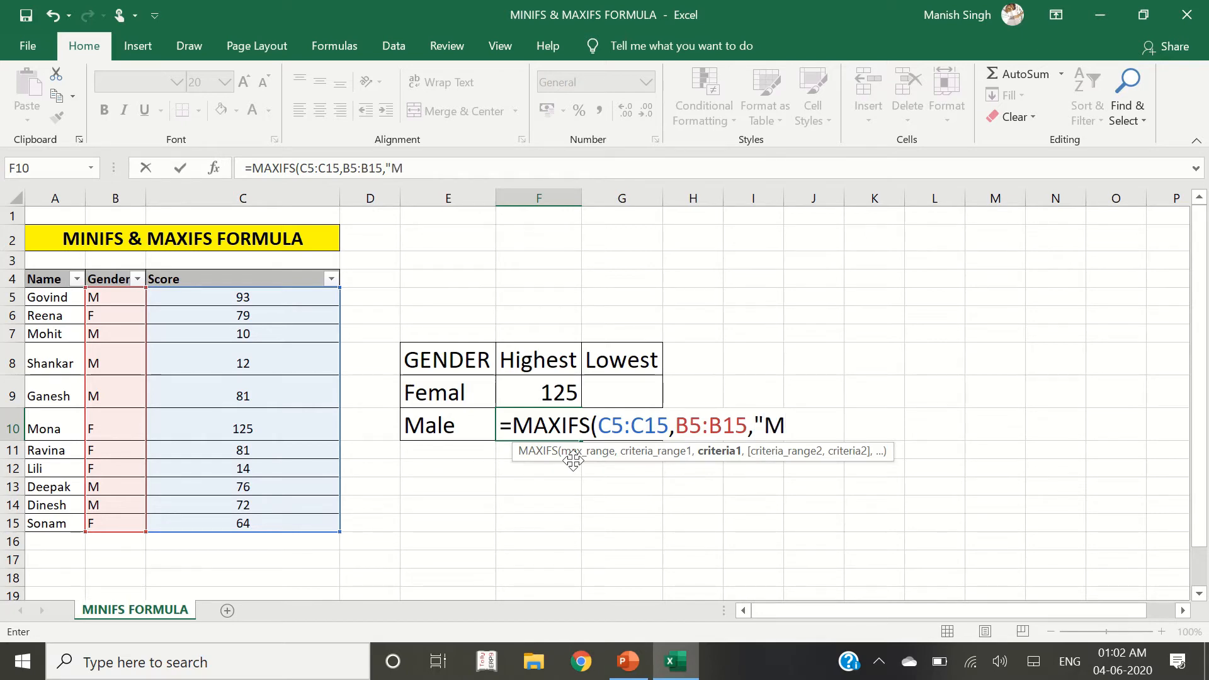
pyautogui.write('")')
pyautogui.press('Return')
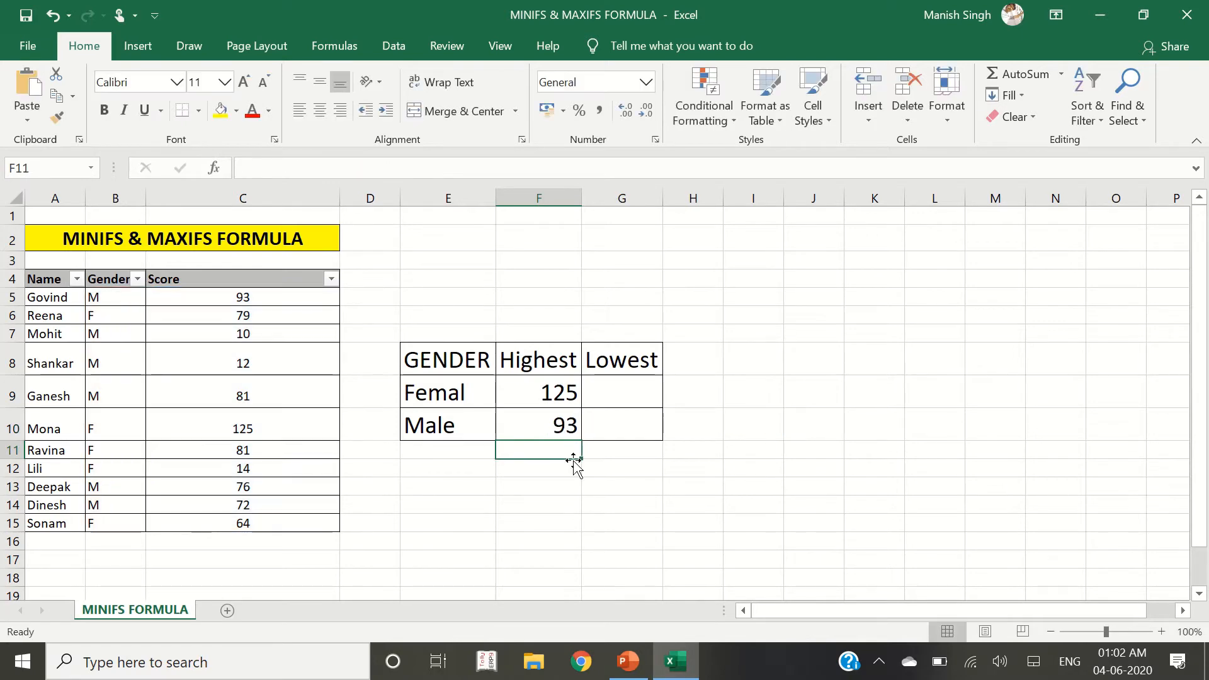
pyautogui.press('Up')
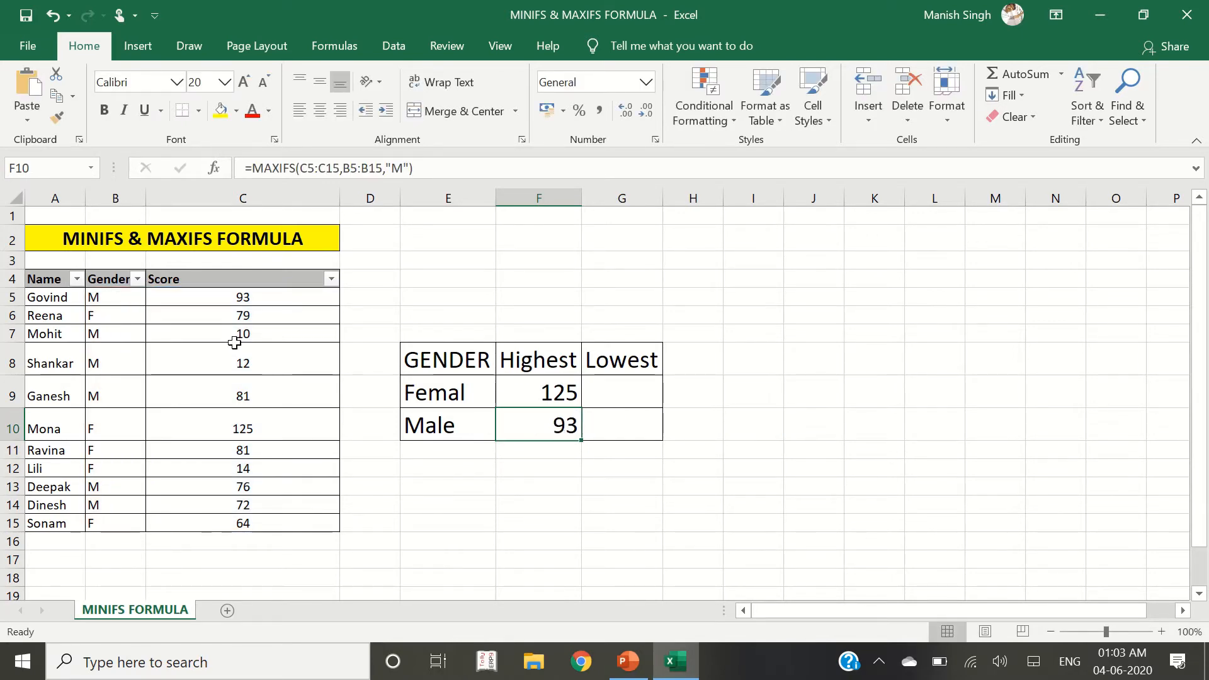
# Step: Check the highest male score in F10 against the scores in the rows marked M
pyautogui.moveTo(117, 299); pyautogui.dragTo(214, 298)
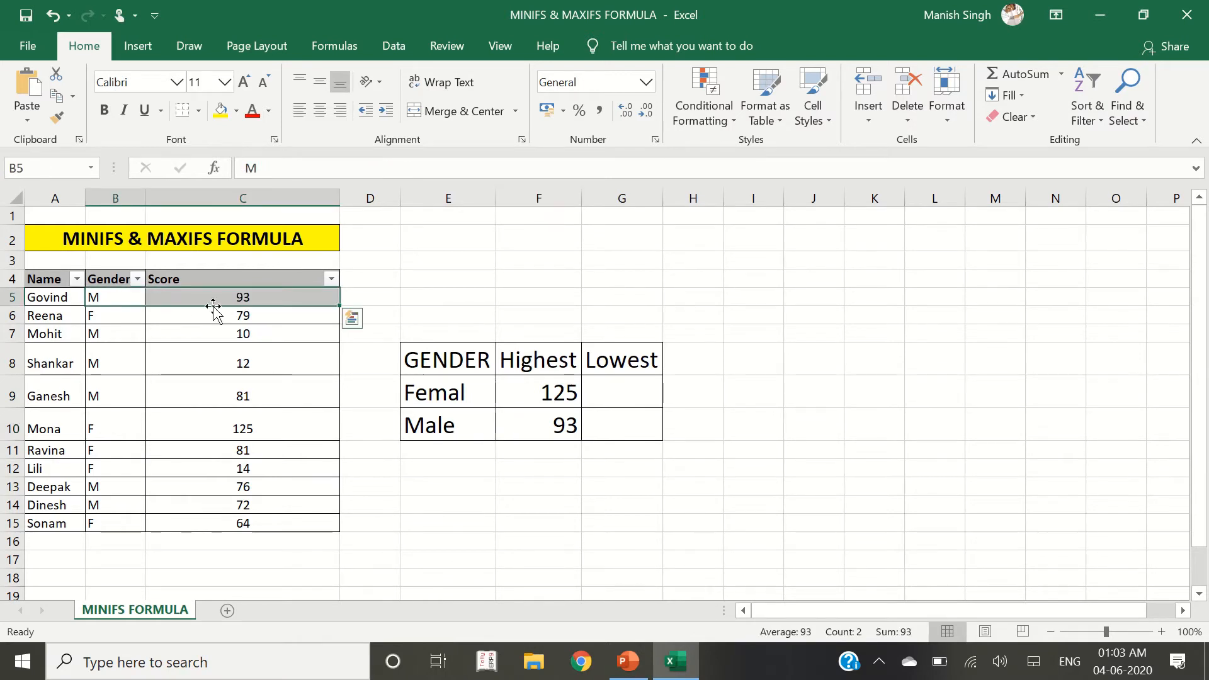
pyautogui.moveTo(134, 330); pyautogui.dragTo(204, 335)
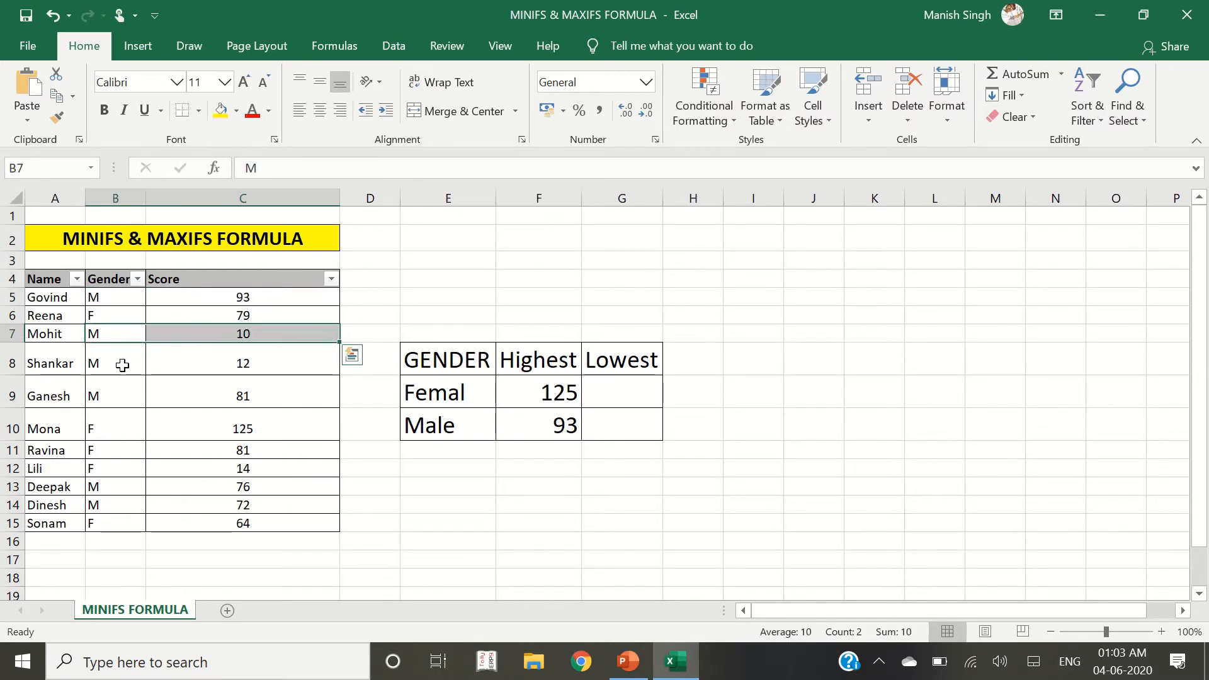
pyautogui.moveTo(122, 366); pyautogui.dragTo(216, 370)
pyautogui.moveTo(135, 394); pyautogui.dragTo(207, 397)
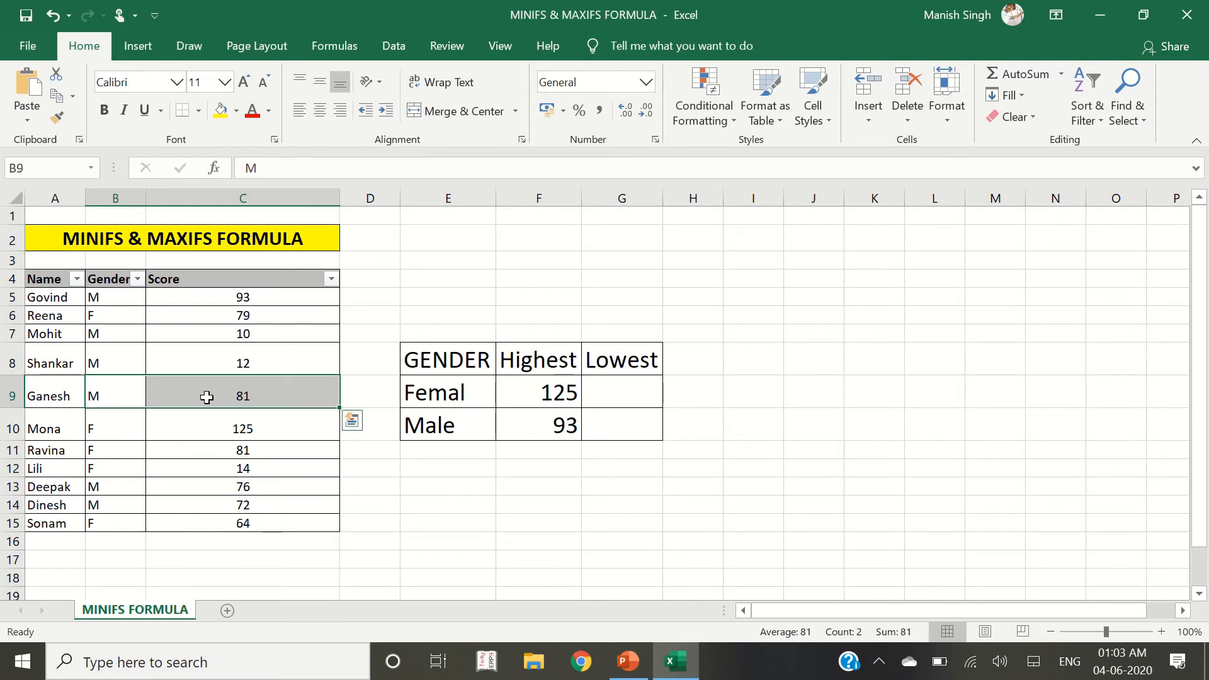
pyautogui.moveTo(112, 489); pyautogui.dragTo(192, 501)
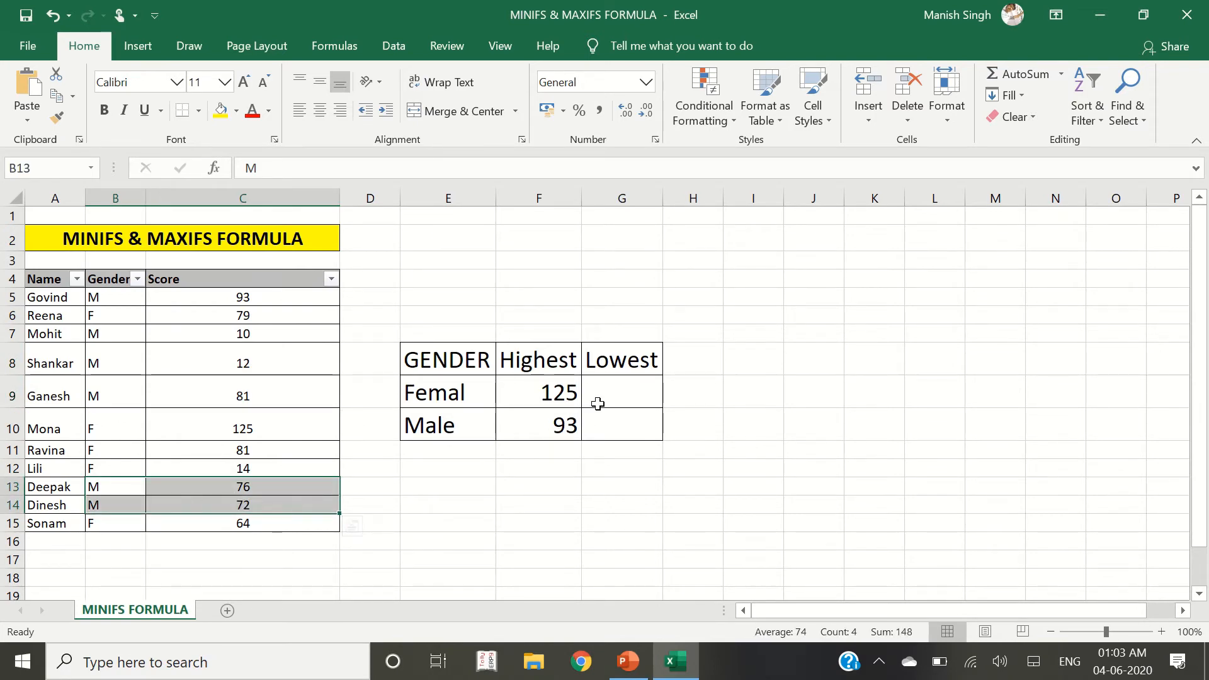
# Step: Enter =MINIFS(C5:C15,B5:B15,"F") in G9 to get the lowest female score
pyautogui.click(626, 390)
pyautogui.write('=MINI')
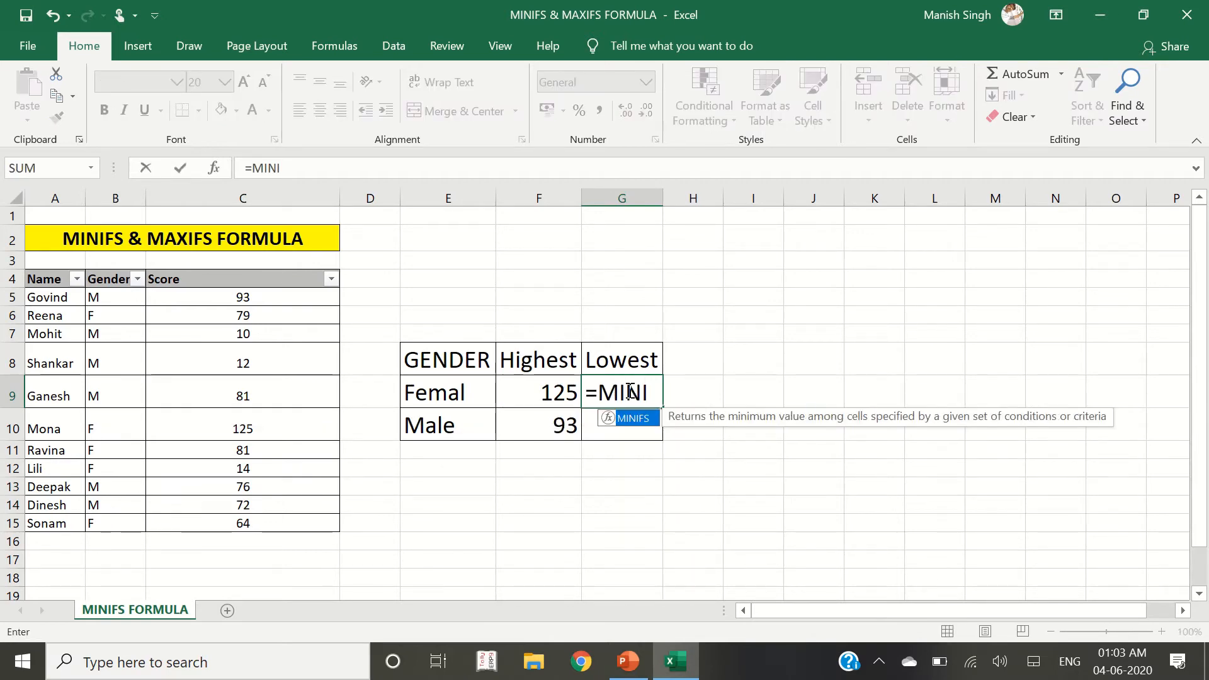
pyautogui.write('FS(')
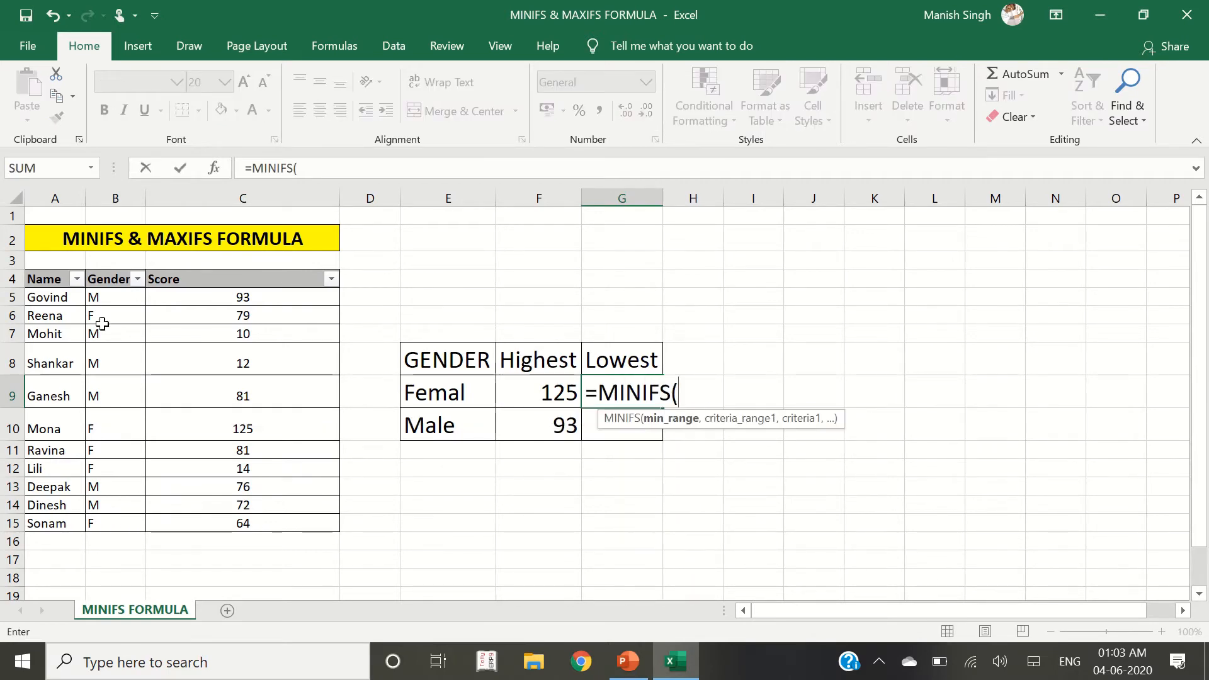
pyautogui.moveTo(216, 297); pyautogui.dragTo(210, 528)
pyautogui.write(',')
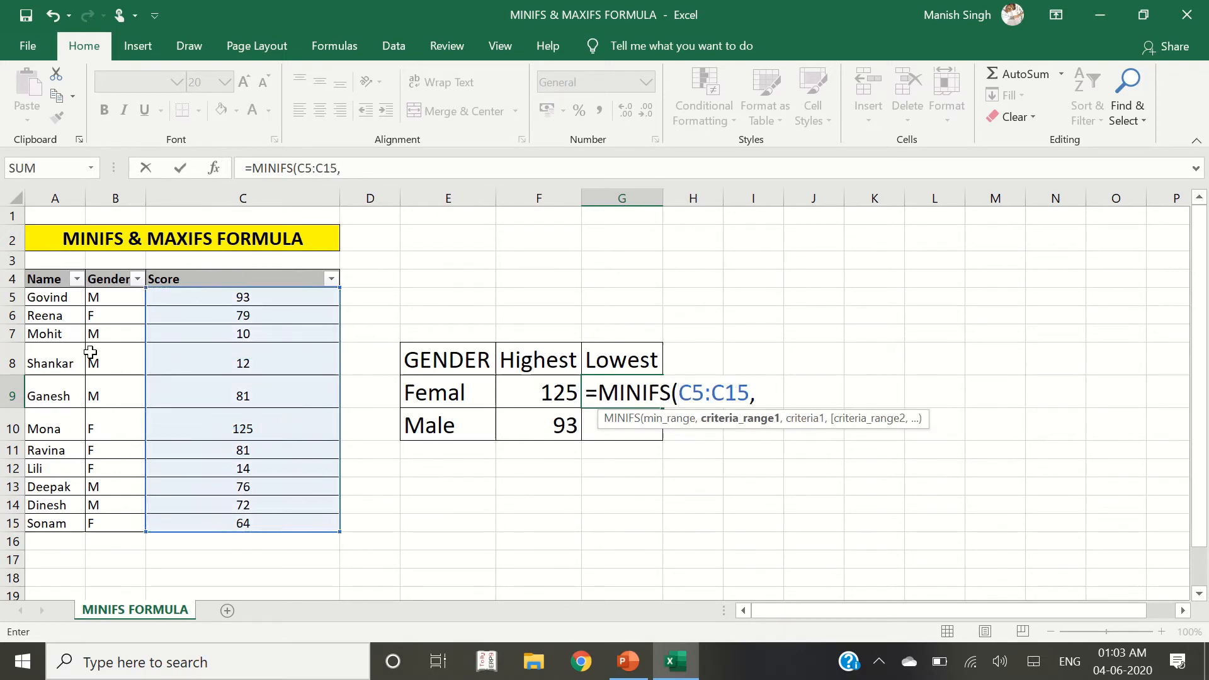
pyautogui.moveTo(126, 301); pyautogui.dragTo(113, 524)
pyautogui.write(',')
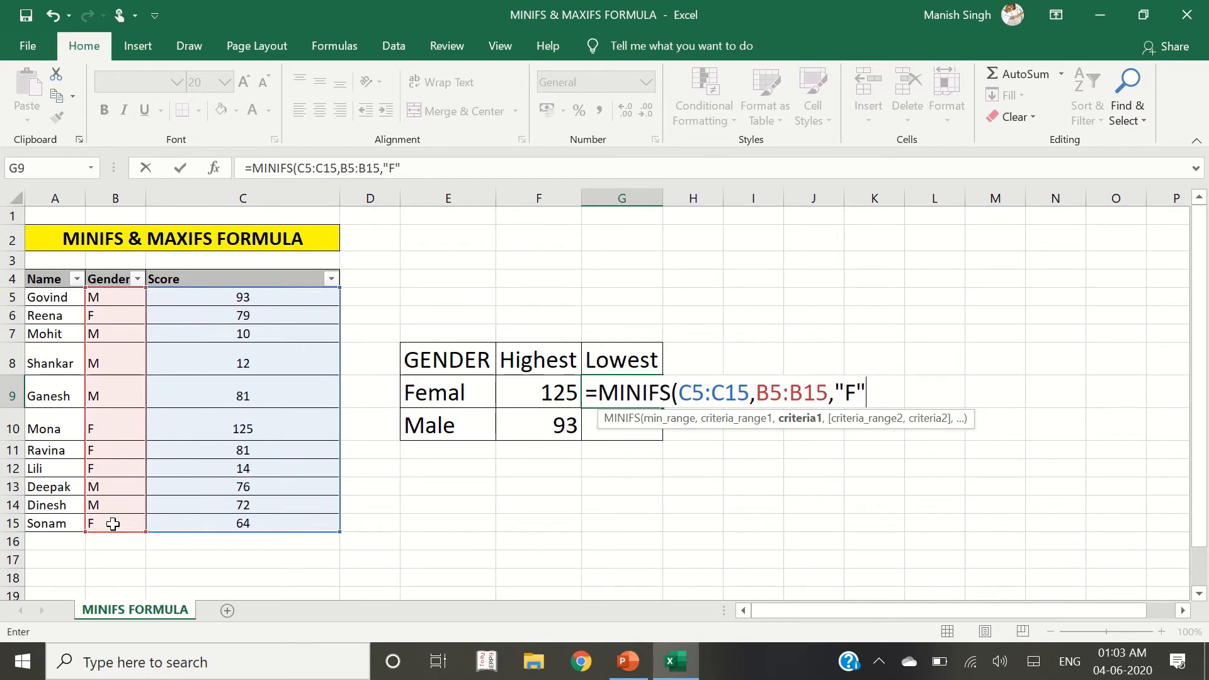
pyautogui.write('"F")')
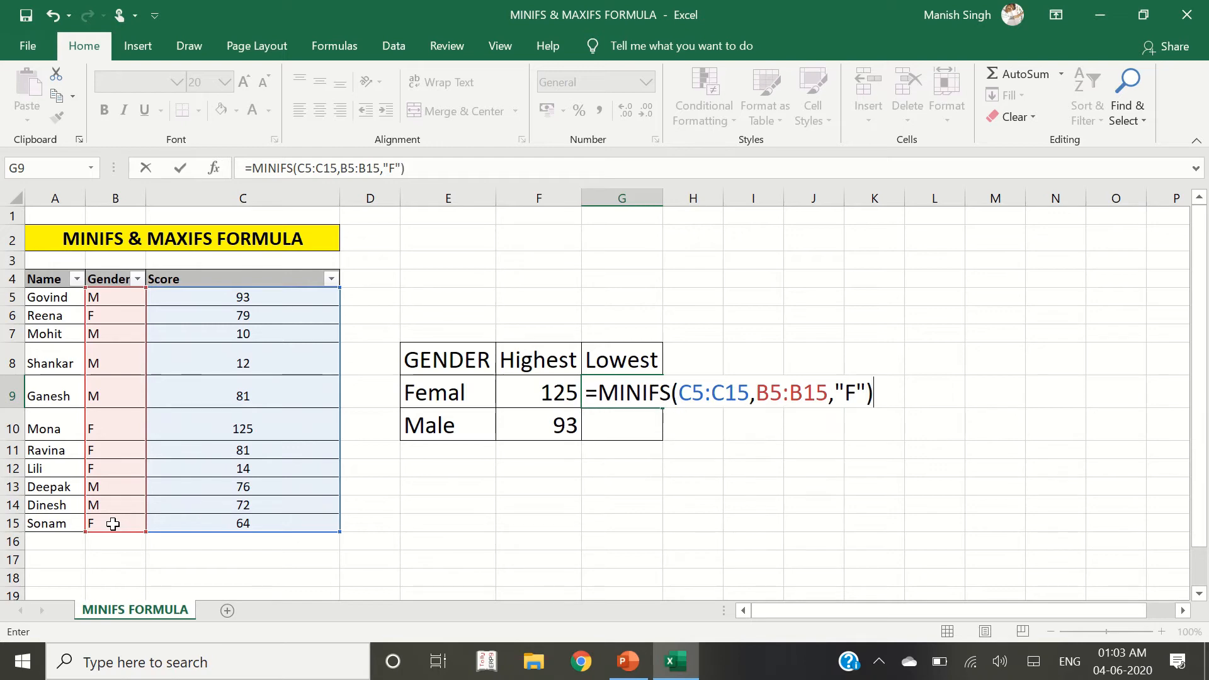
pyautogui.press('Return')
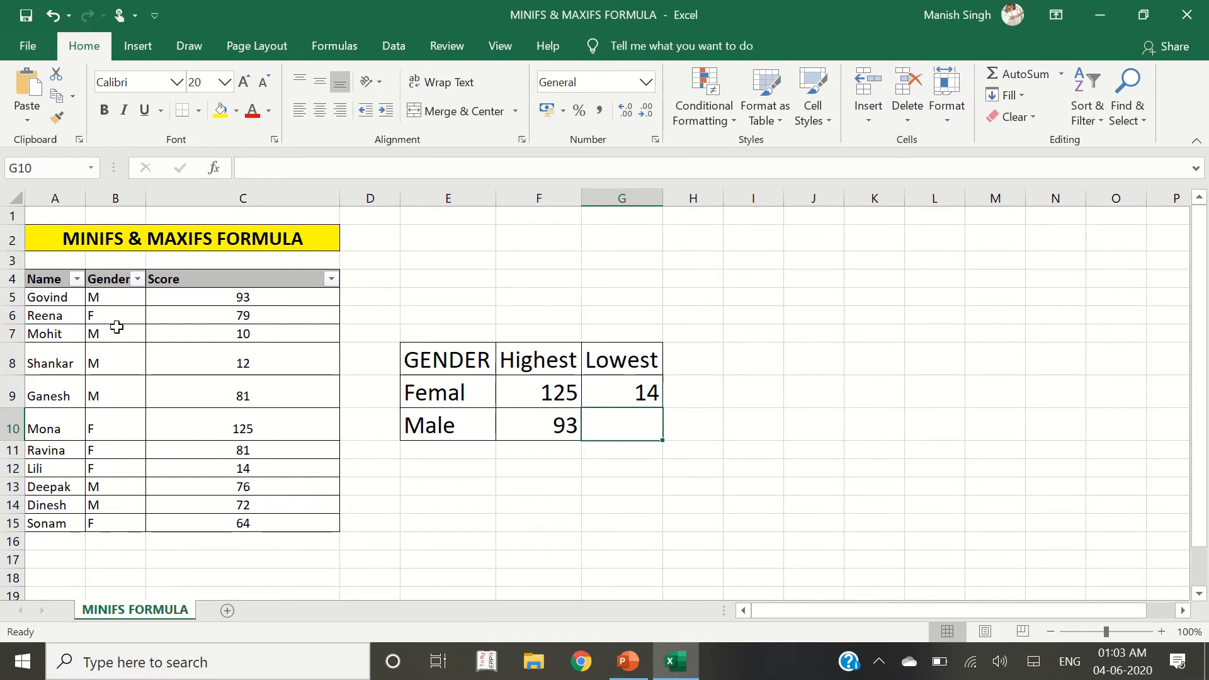
# Step: Check the lowest female score in G9 against the scores in the rows marked F
pyautogui.moveTo(98, 315); pyautogui.dragTo(165, 315)
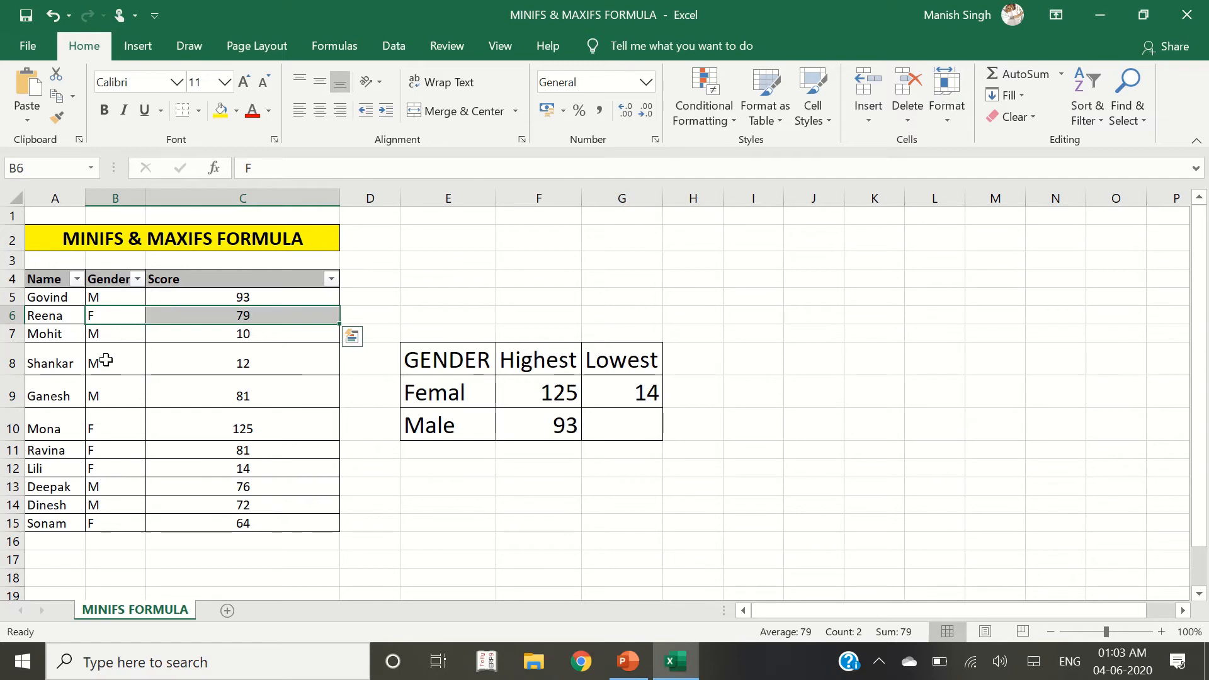
pyautogui.moveTo(106, 419); pyautogui.dragTo(179, 428)
pyautogui.moveTo(113, 445); pyautogui.dragTo(208, 483)
pyautogui.moveTo(205, 525); pyautogui.dragTo(119, 521)
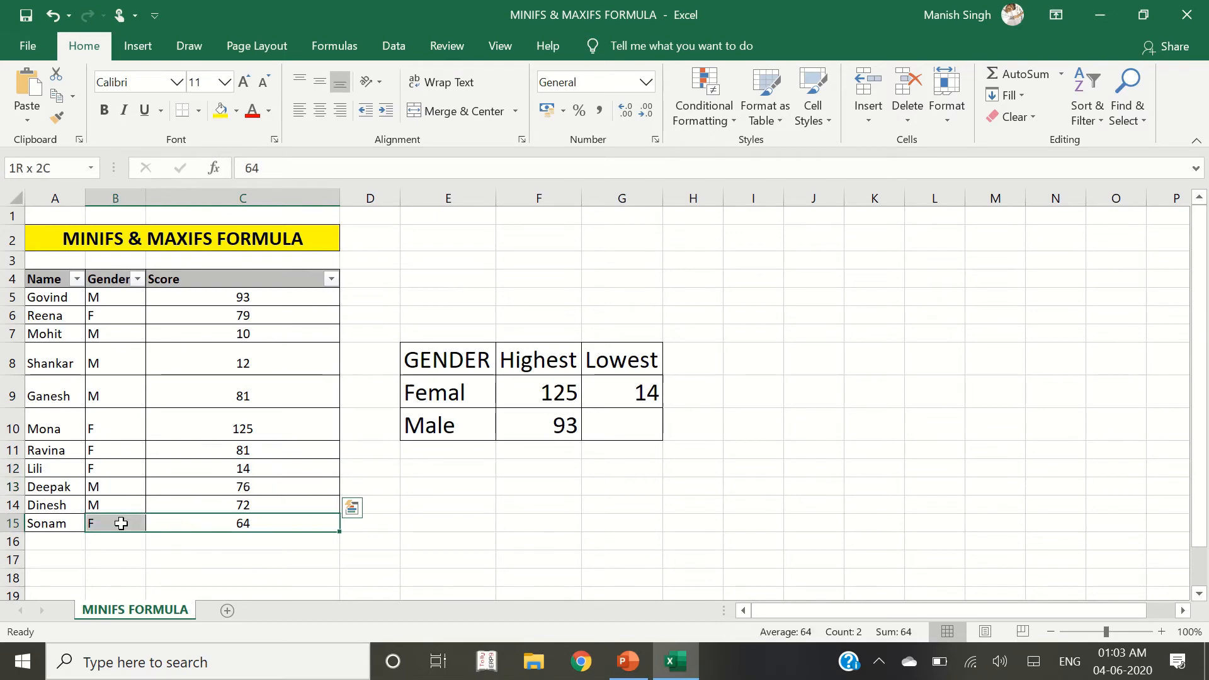
# Step: Enter =MINIFS(C5:C15,B5:B15,"M") in G10 to get the lowest male score
pyautogui.click(615, 430)
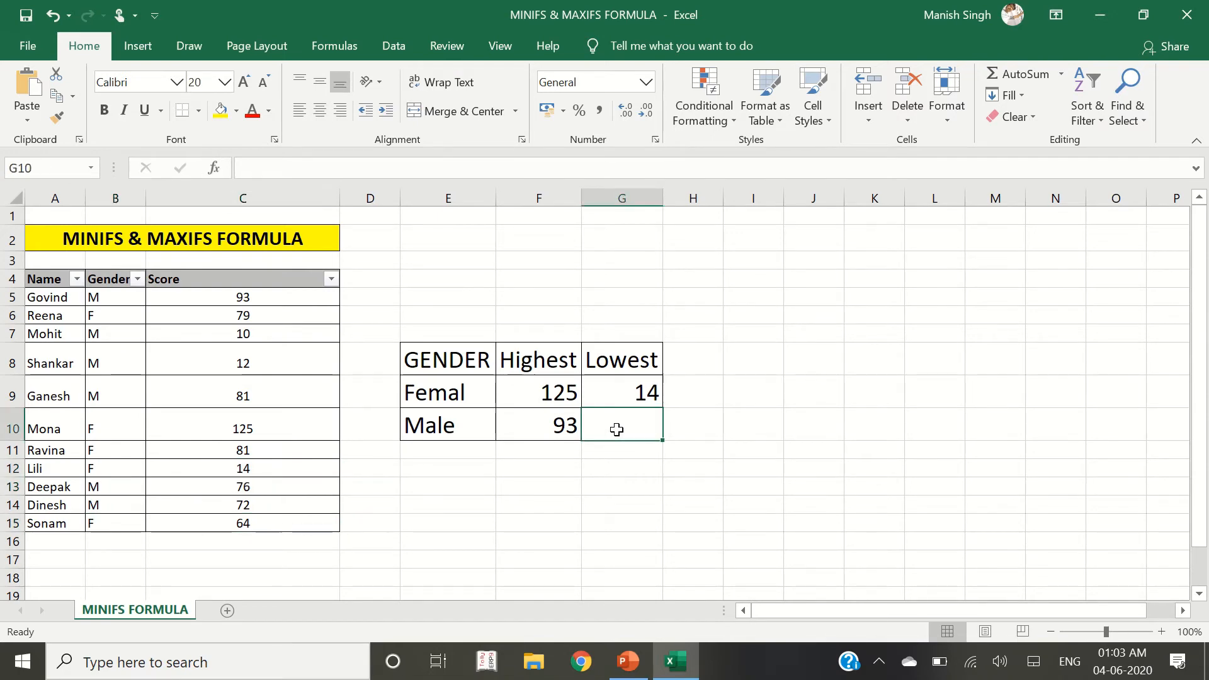
pyautogui.write('=MINI')
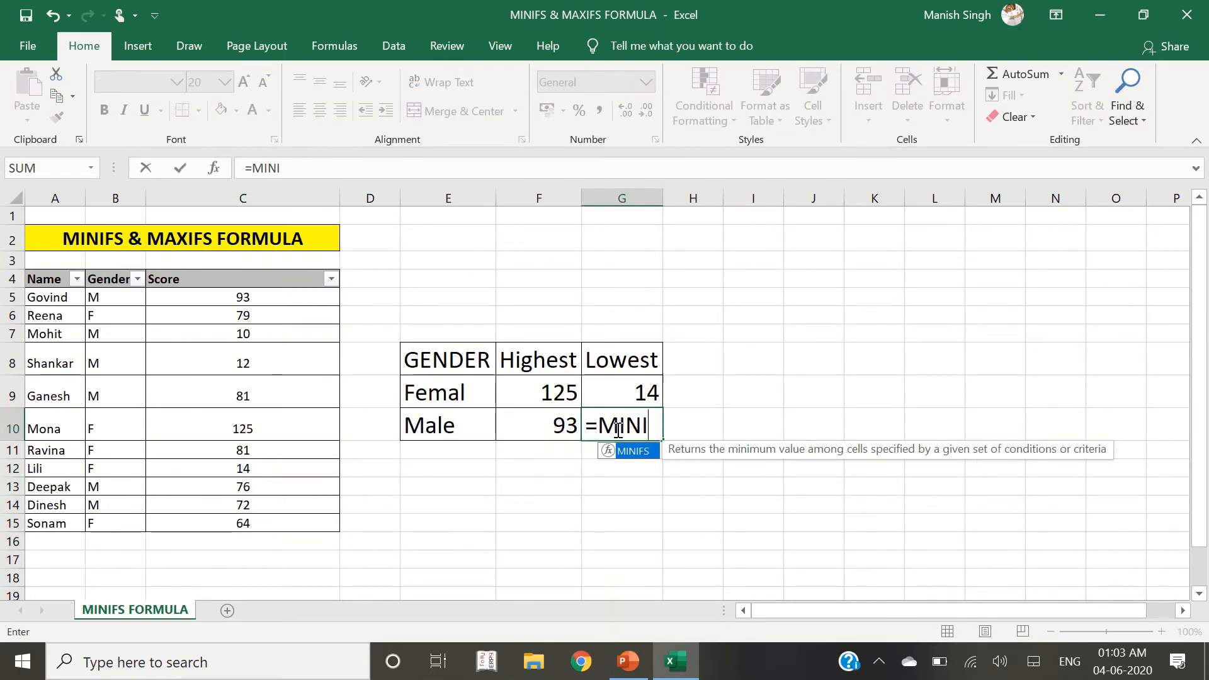
pyautogui.press('Tab')
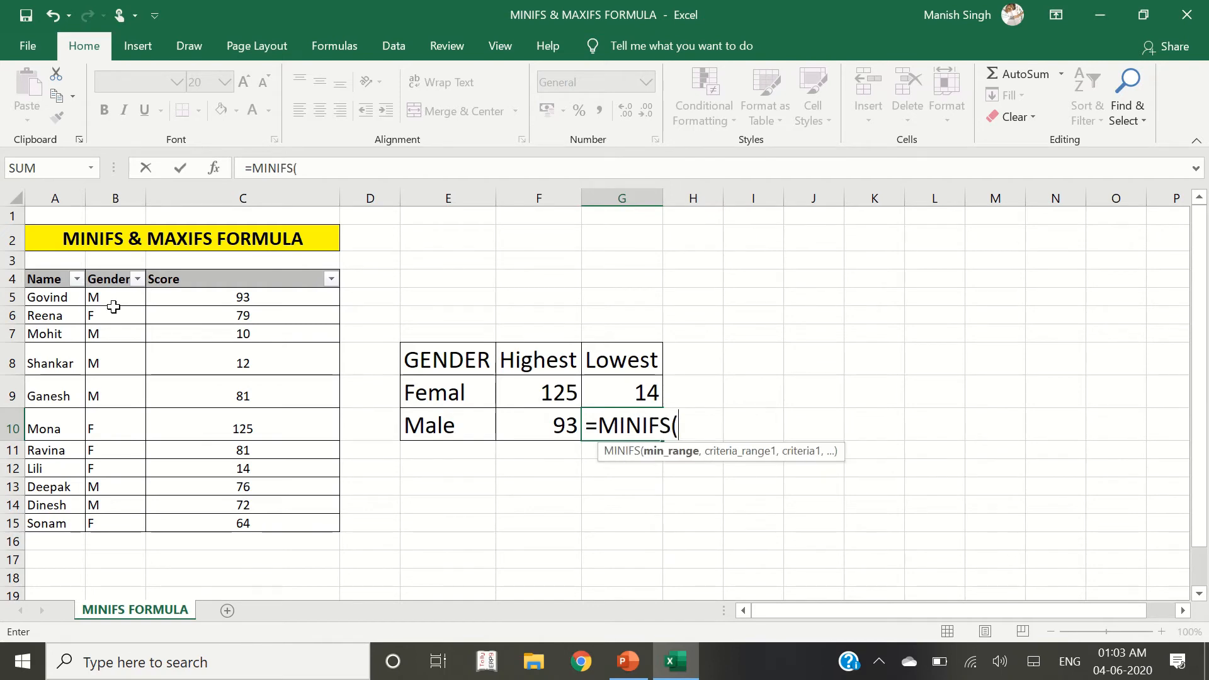
pyautogui.moveTo(208, 297); pyautogui.dragTo(220, 524)
pyautogui.write(',')
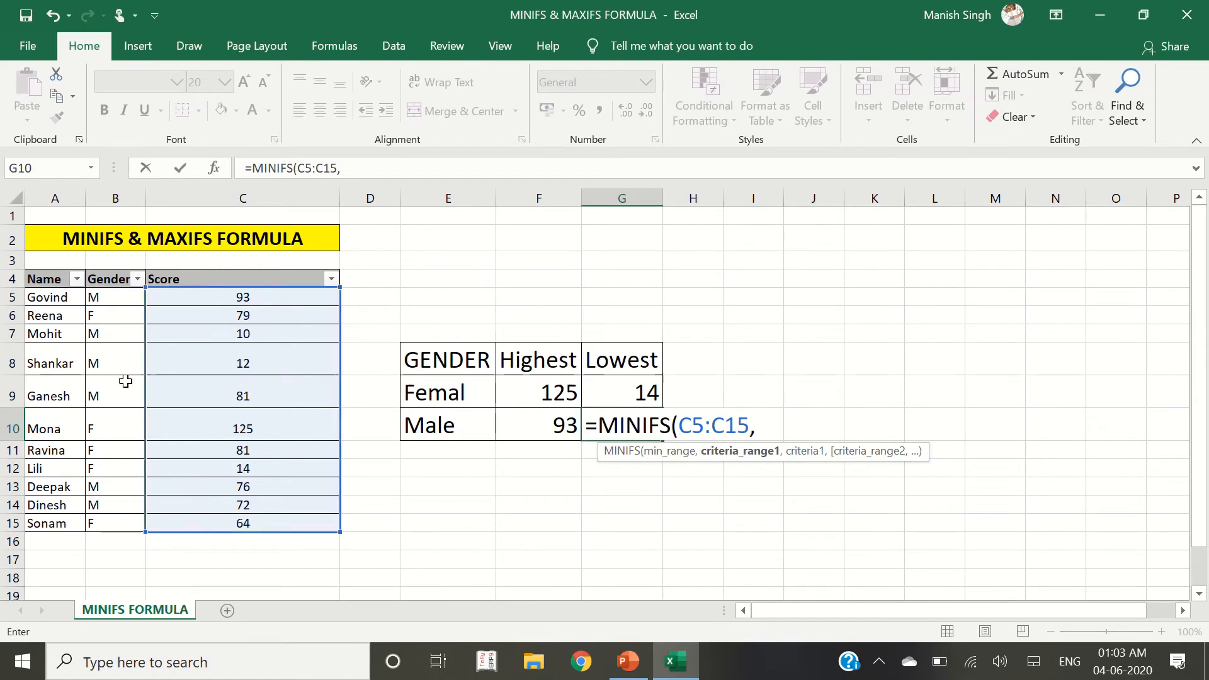
pyautogui.moveTo(109, 298); pyautogui.dragTo(110, 520)
pyautogui.write(',')
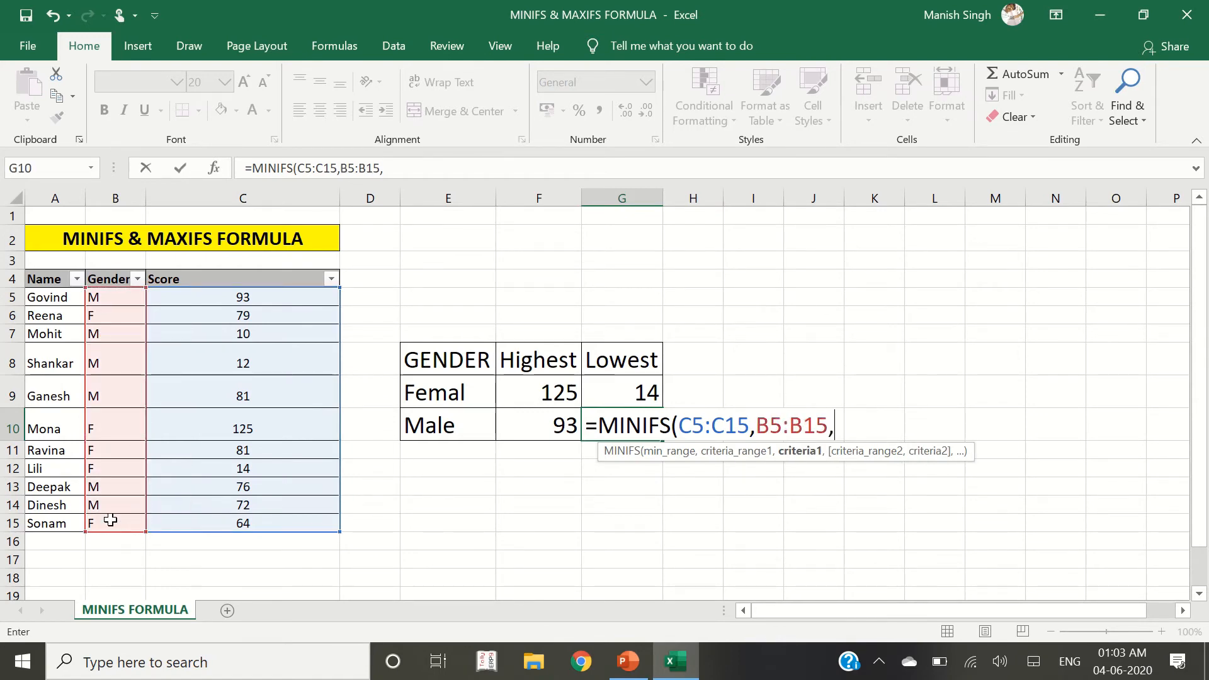
pyautogui.write('"M")')
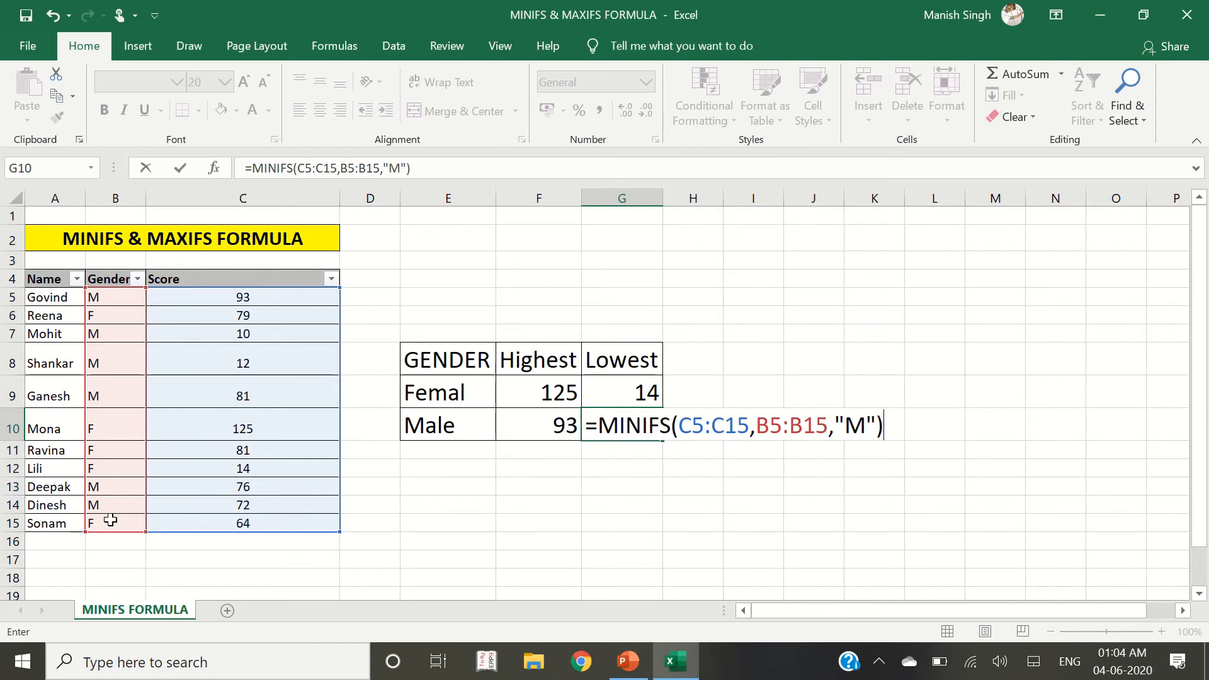
pyautogui.press('Return')
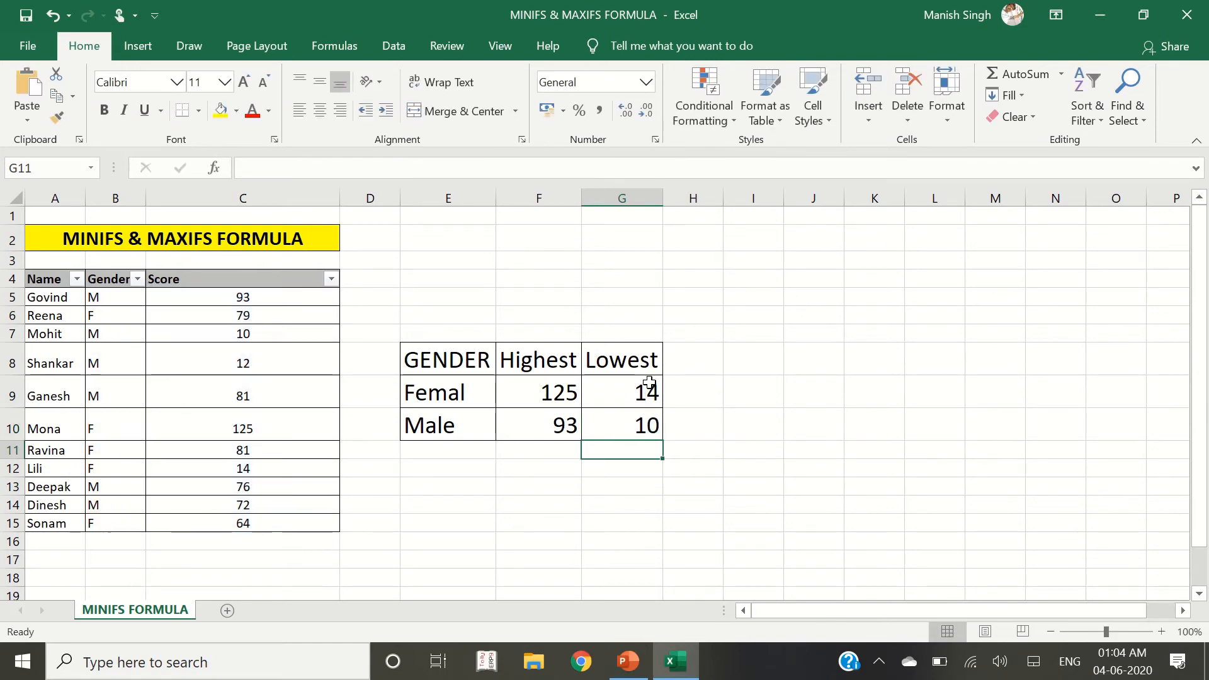
# Step: Check the lowest male score in G10 against the scores in the rows marked M
pyautogui.click(636, 427)
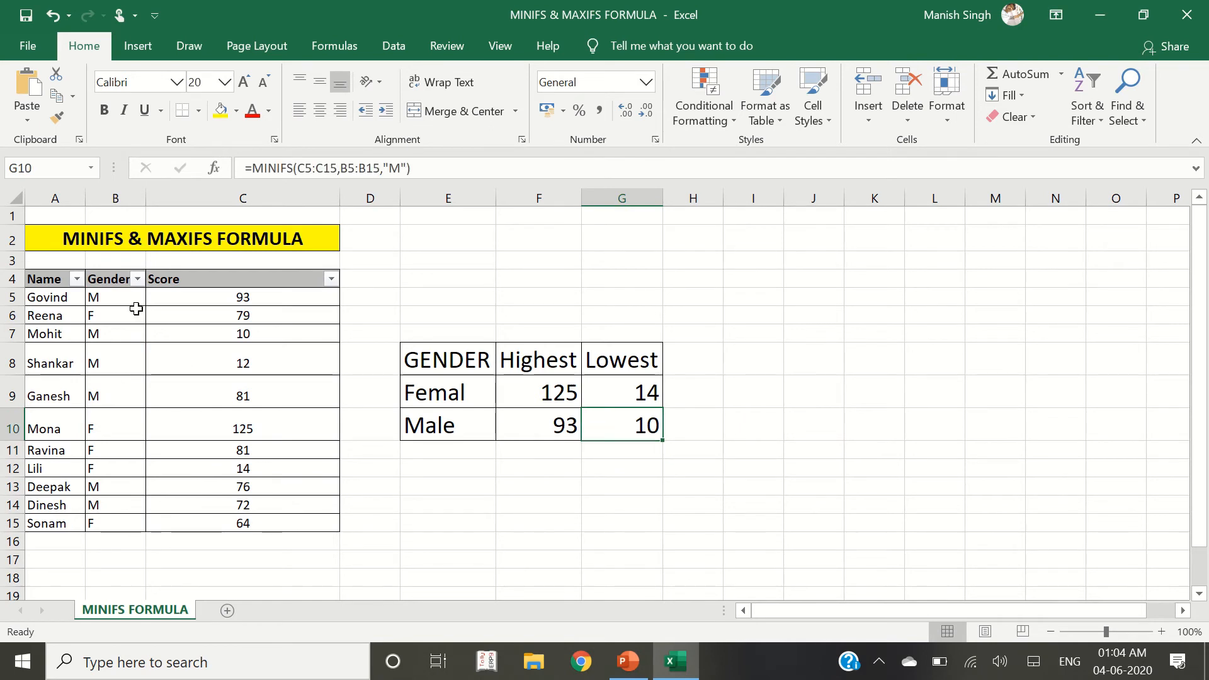
pyautogui.moveTo(135, 301); pyautogui.dragTo(189, 300)
pyautogui.moveTo(108, 335); pyautogui.dragTo(195, 343)
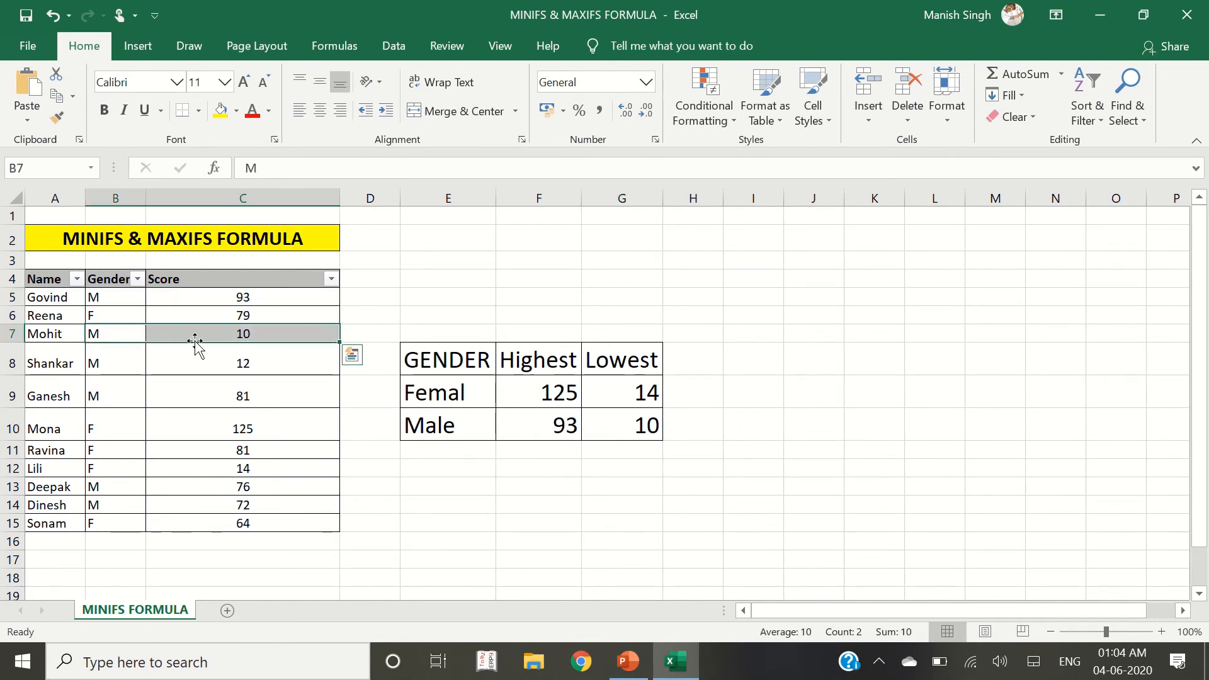
pyautogui.moveTo(120, 363); pyautogui.dragTo(179, 363)
pyautogui.moveTo(126, 397); pyautogui.dragTo(179, 410)
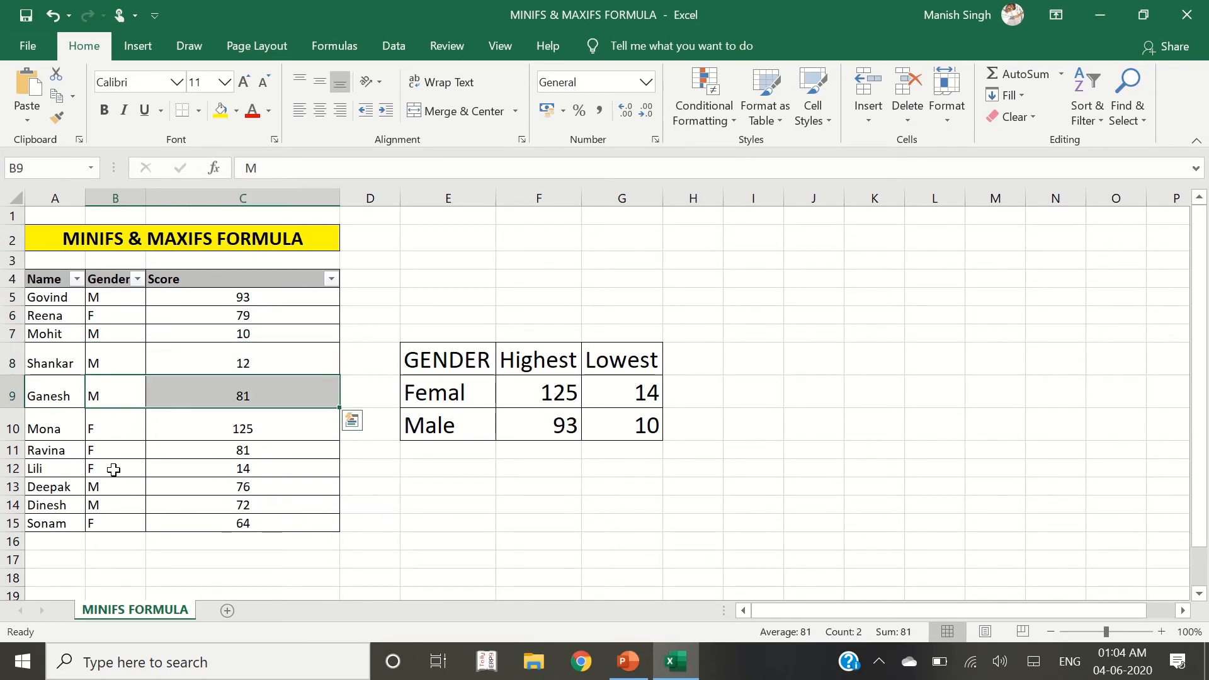
pyautogui.moveTo(119, 486); pyautogui.dragTo(250, 506)
pyautogui.click(719, 407)
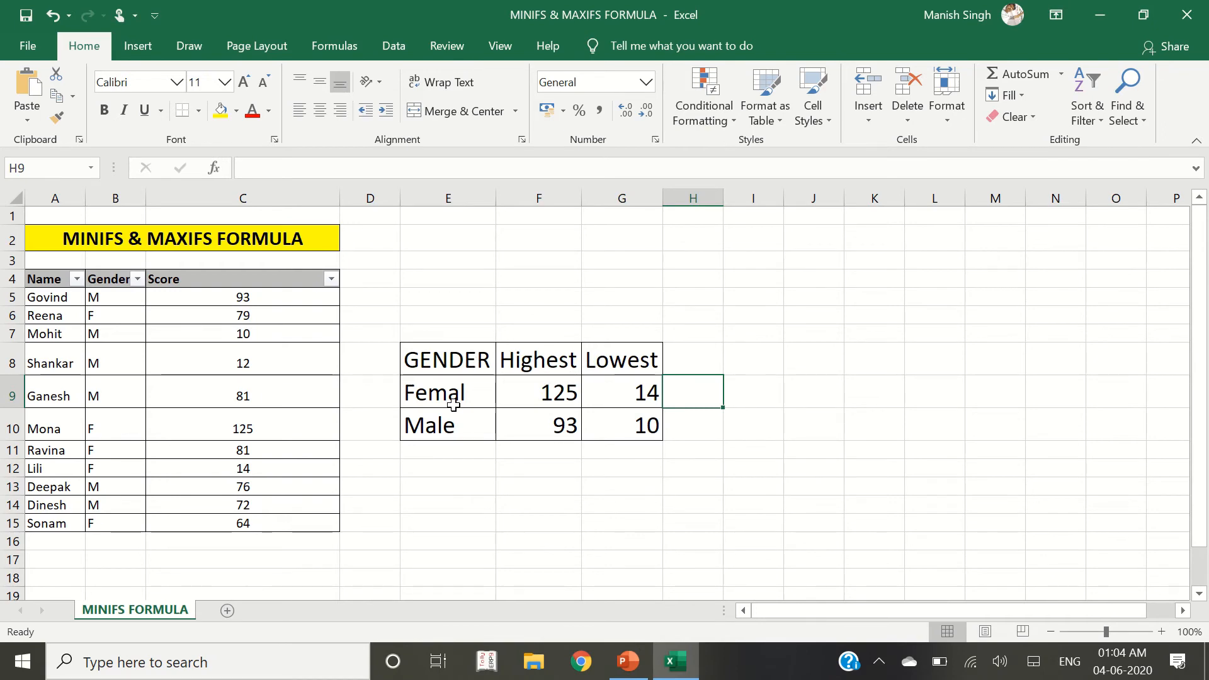
# Step: Compare the gender labels in E8:E10 of the summary table with the codes in the Gender column
pyautogui.click(451, 370)
pyautogui.click(444, 390)
pyautogui.click(436, 427)
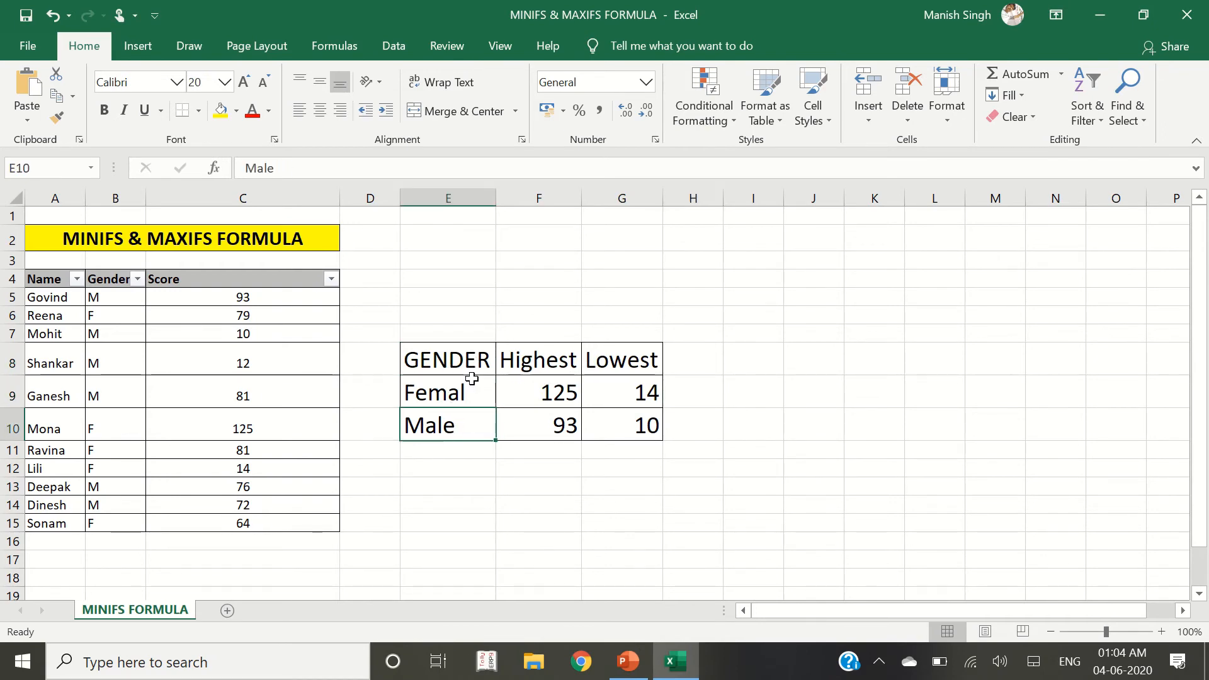
pyautogui.click(469, 386)
pyautogui.click(420, 424)
pyautogui.click(459, 392)
pyautogui.click(441, 423)
pyautogui.click(120, 301)
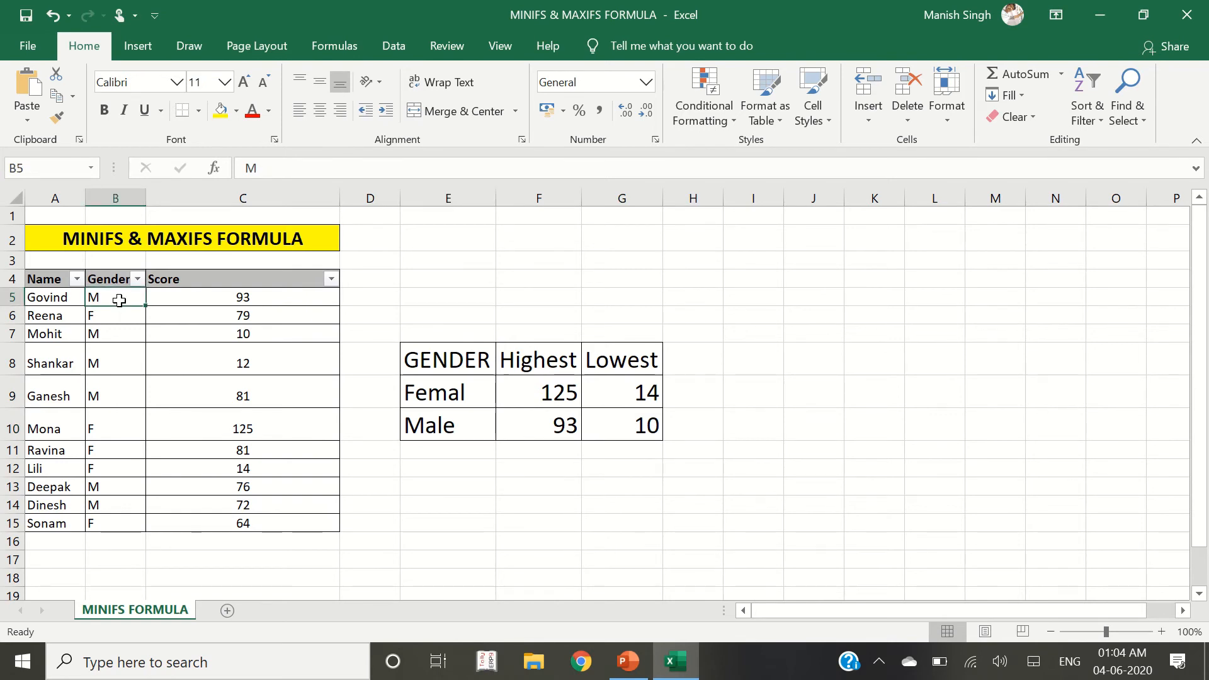
pyautogui.click(109, 317)
pyautogui.click(116, 302)
pyautogui.click(103, 318)
pyautogui.click(119, 301)
# Step: Inspect the "F" criterion in the MINIFS formula in G9, leaving the formula as it is
pyautogui.doubleClick(618, 395)
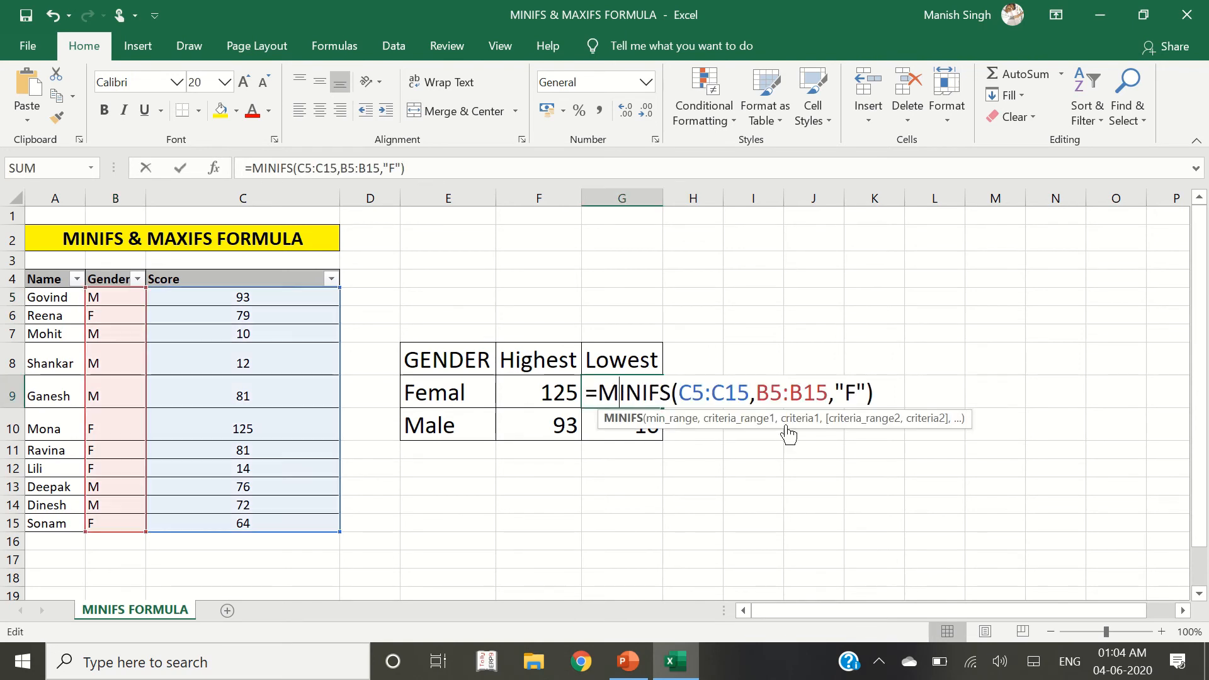
pyautogui.doubleClick(851, 393)
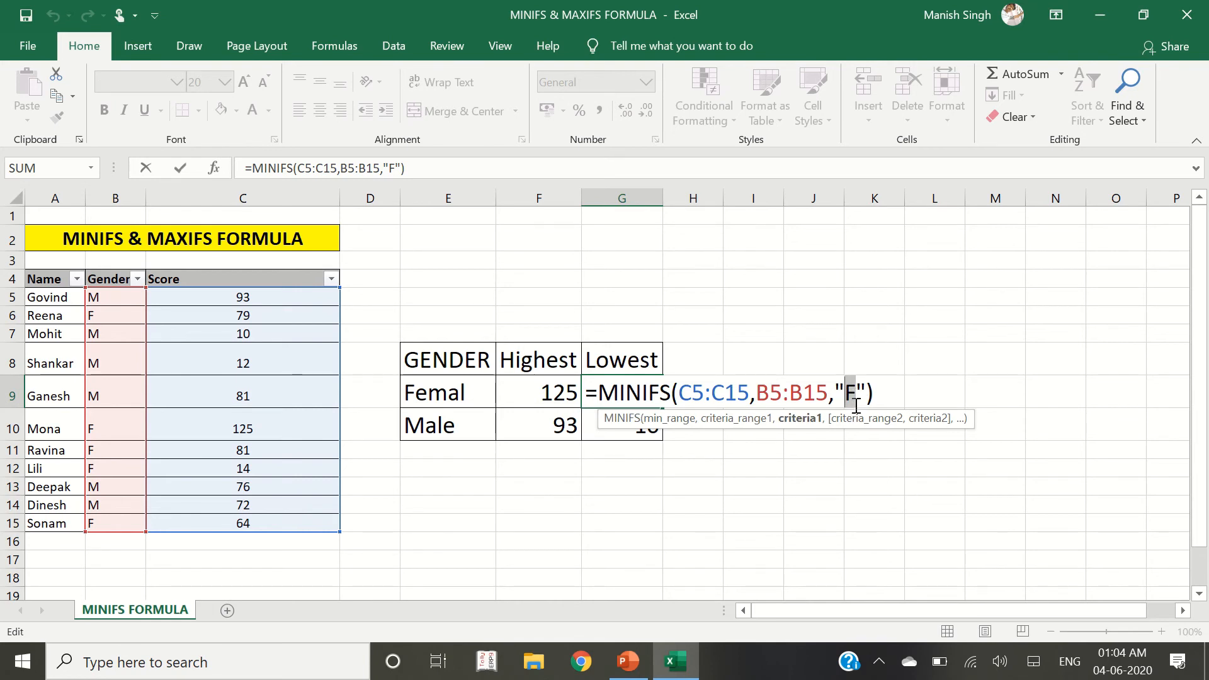
pyautogui.press('Escape')
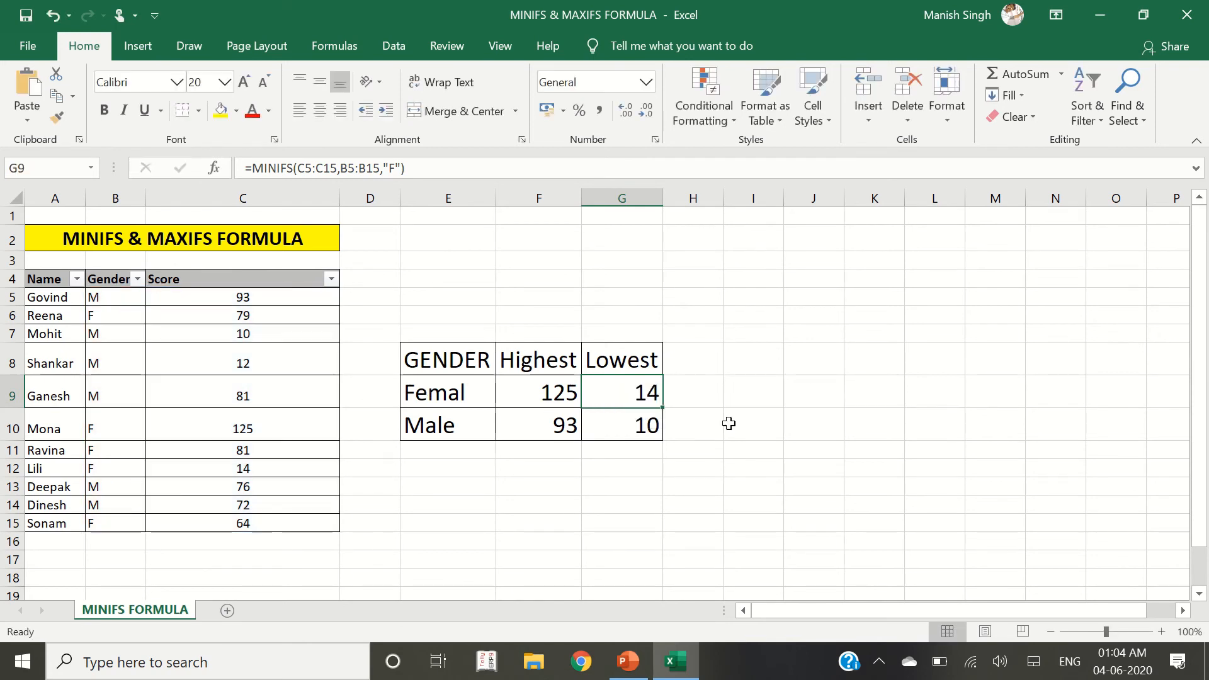
# Step: Replace the gender codes in B5:B7 with the full words Male, Female and Male
pyautogui.click(133, 305)
pyautogui.write('mALE')
pyautogui.press('Return')
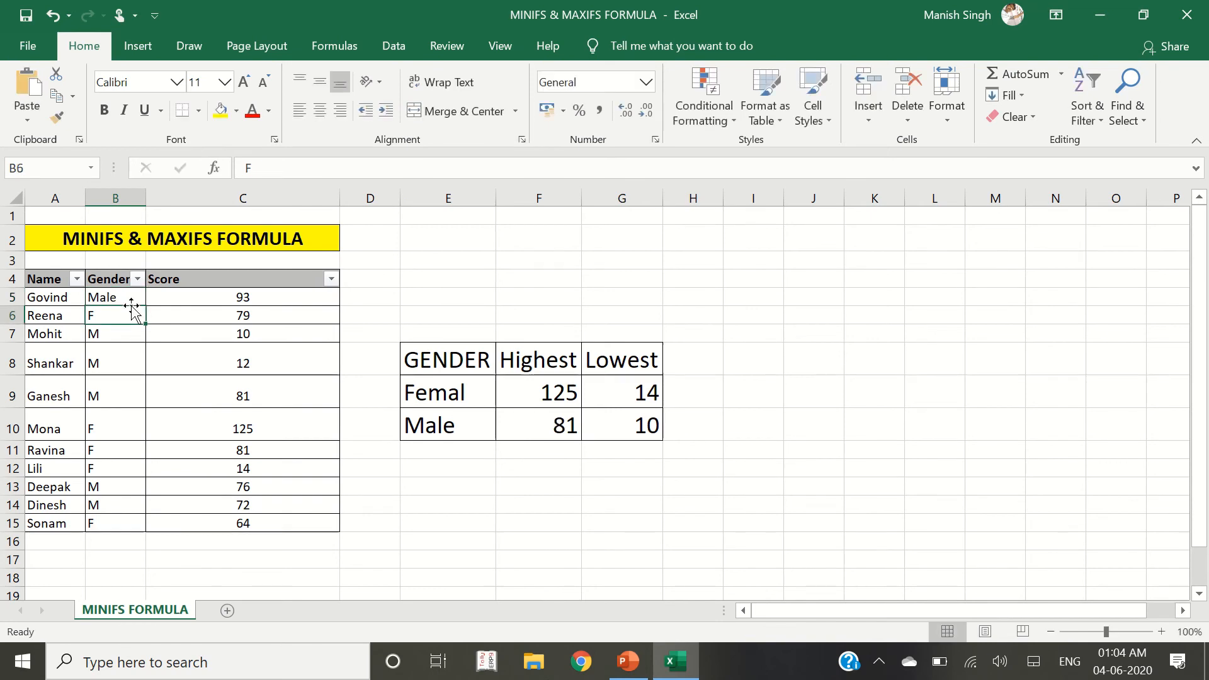
pyautogui.write('Female')
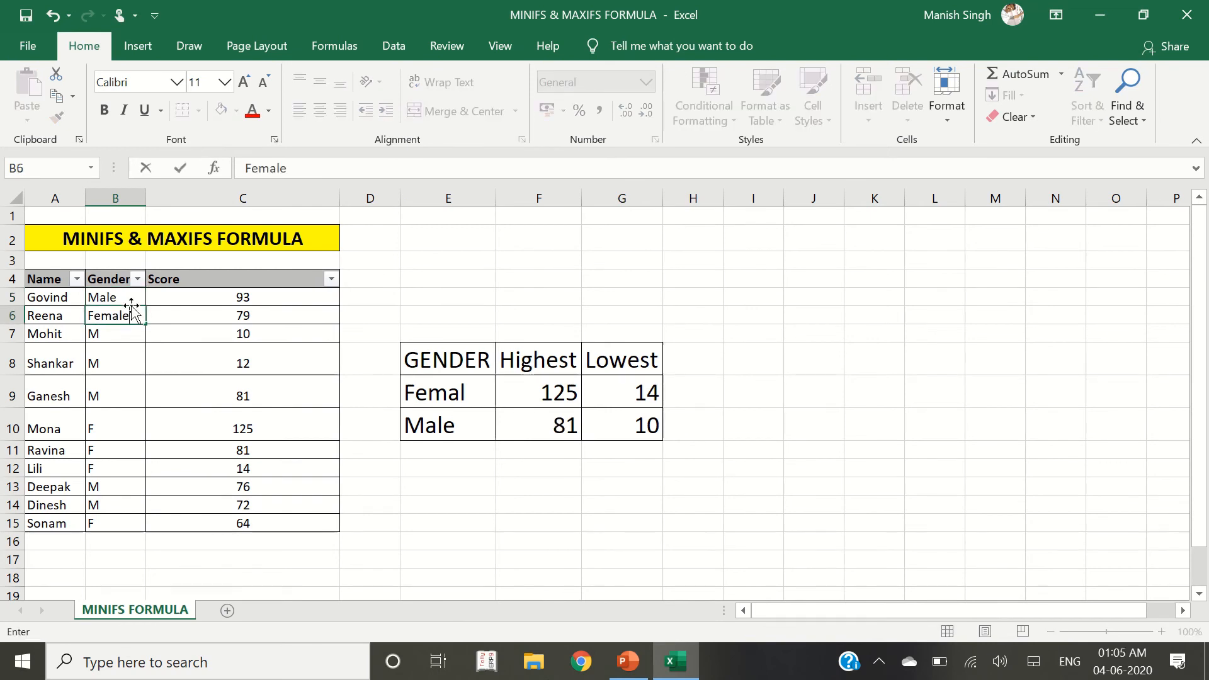
pyautogui.press('Return')
pyautogui.write('Male')
pyautogui.press('Return')
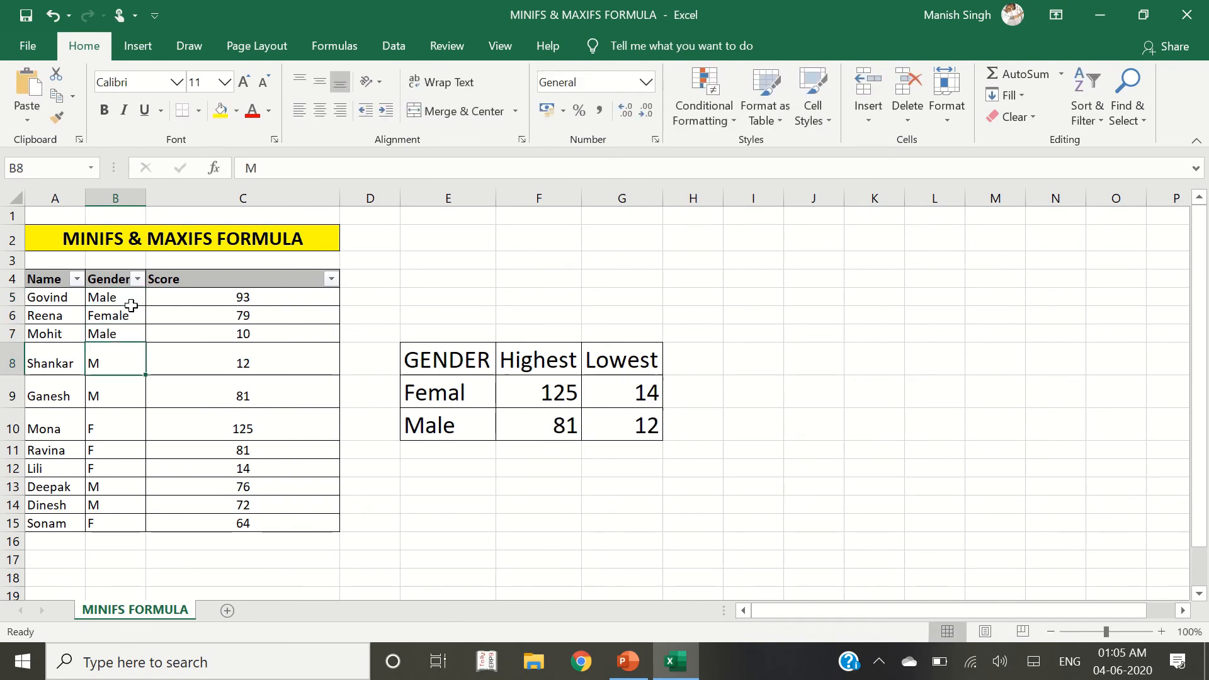
# Step: Replace the gender codes in B8:B10 with Male, Male and Female
pyautogui.write('male')
pyautogui.press('Return')
pyautogui.write('m')
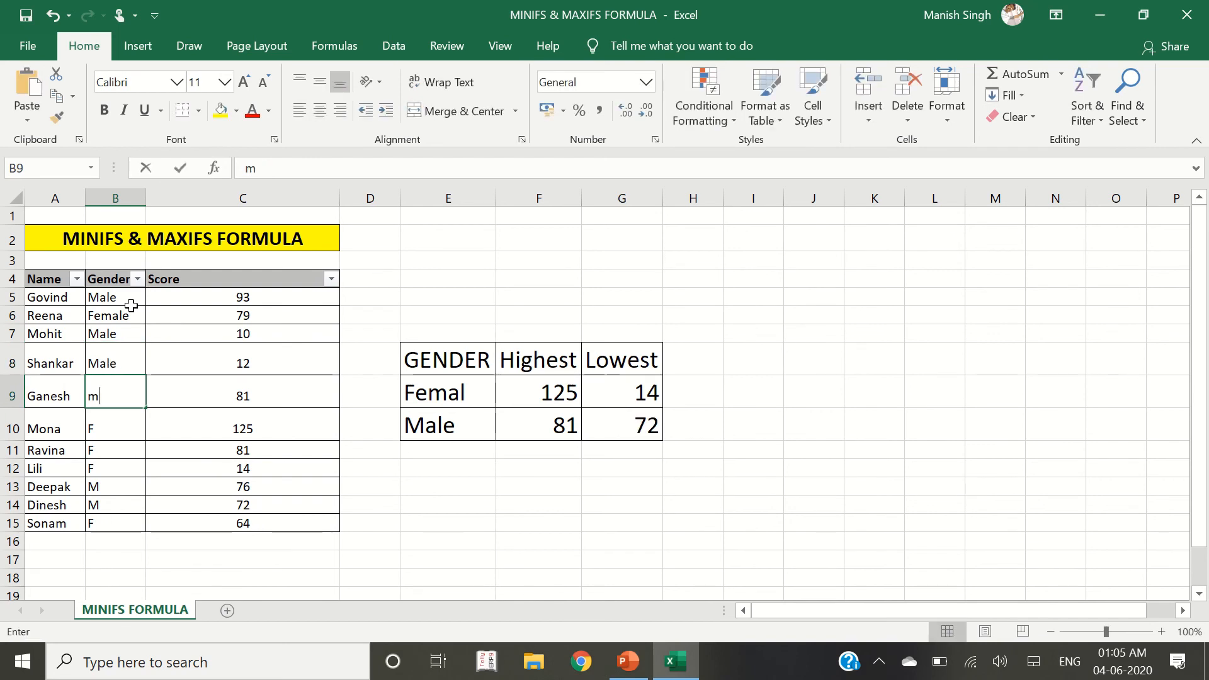
pyautogui.write('ale')
pyautogui.press('Return')
pyautogui.write('female')
pyautogui.press('Return')
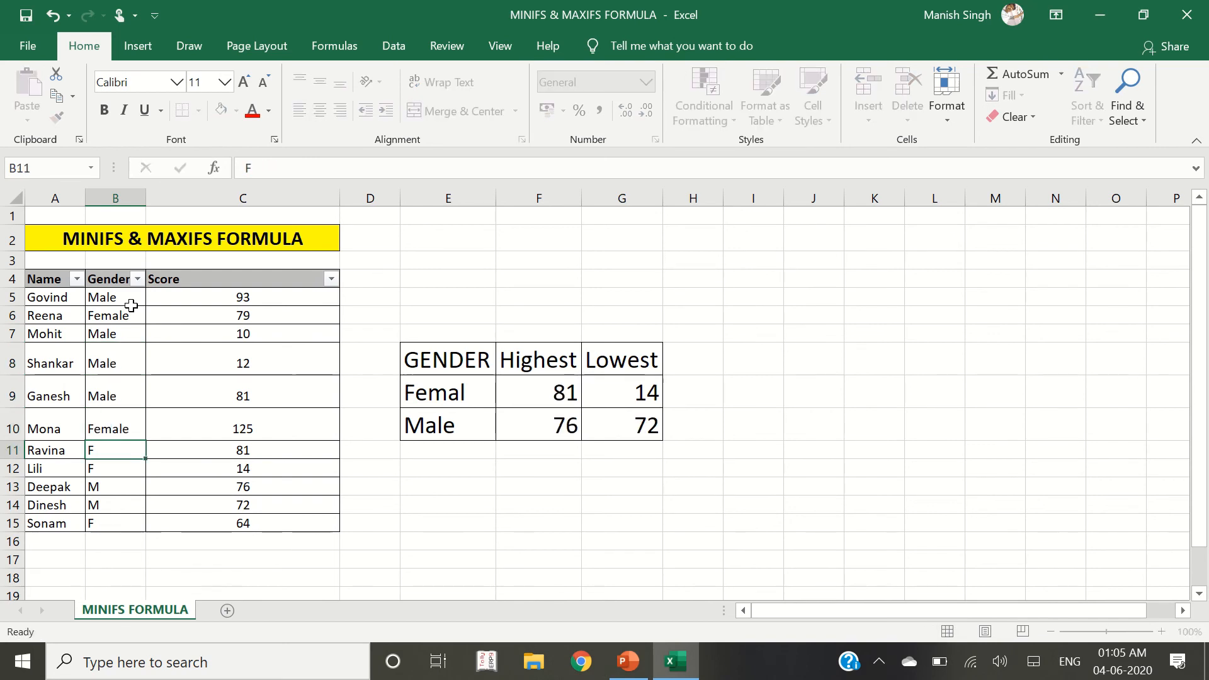
# Step: Replace the gender codes in B11:B15 with Female, Female, Male, Male and Female
pyautogui.write('female')
pyautogui.press('Return')
pyautogui.write('female')
pyautogui.press('Return')
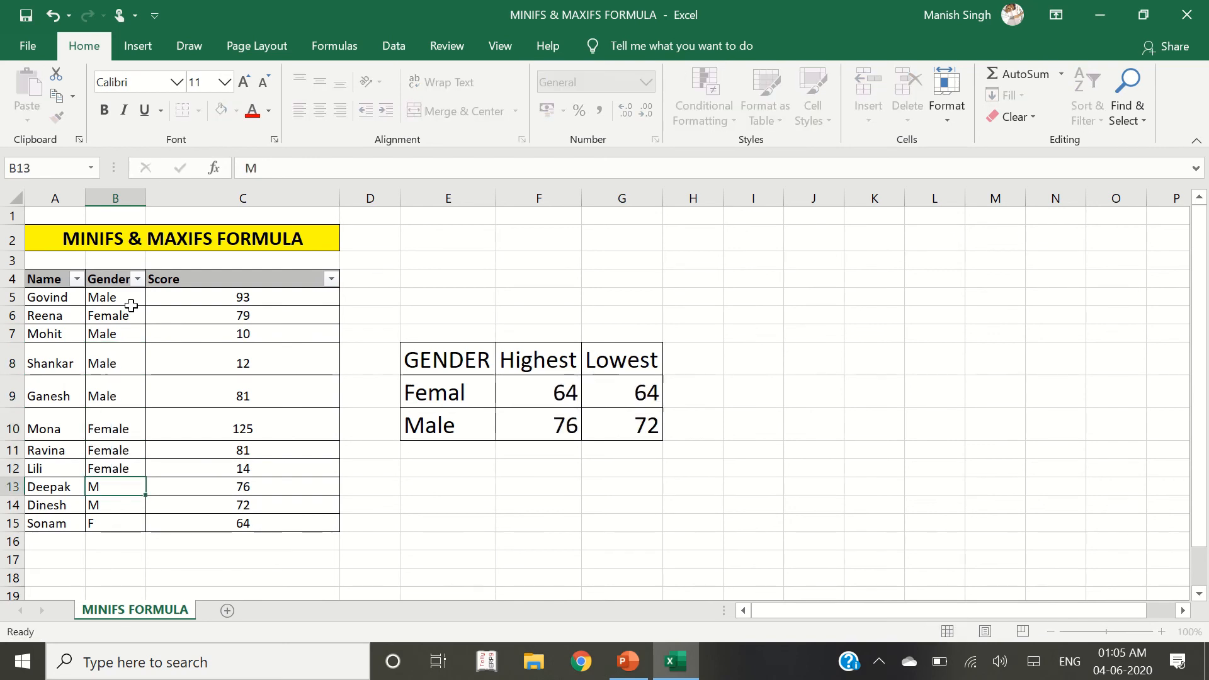
pyautogui.write('male')
pyautogui.press('Return')
pyautogui.write('male')
pyautogui.press('Return')
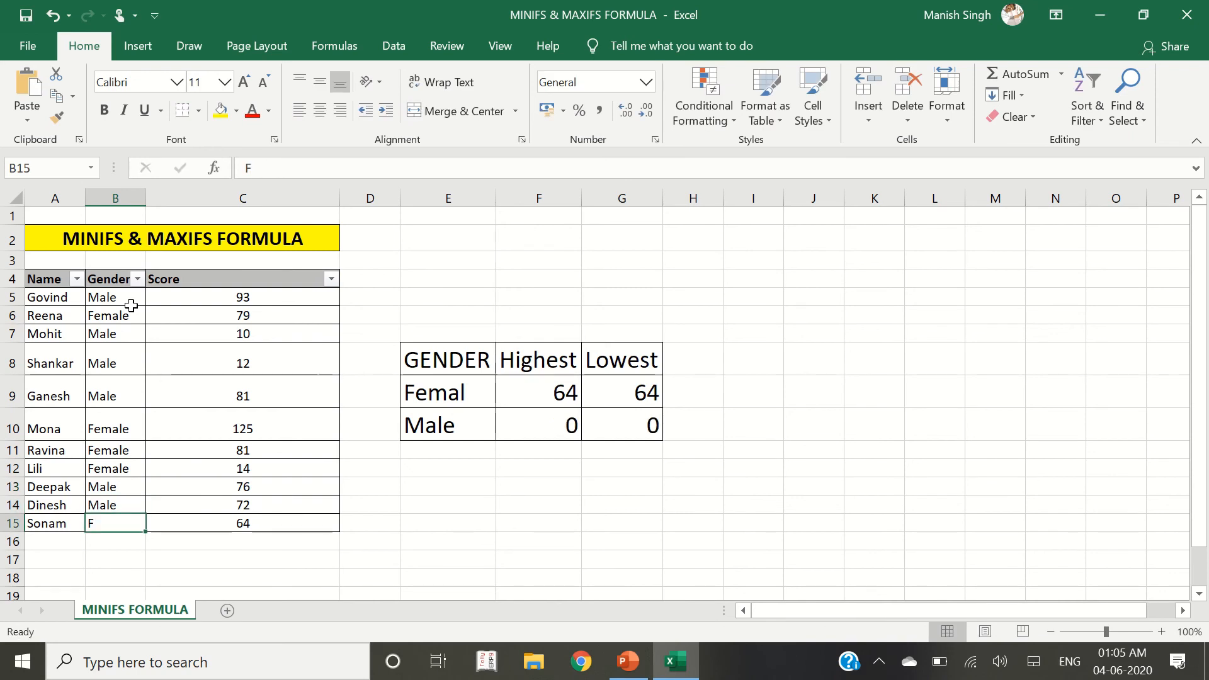
pyautogui.write('Female')
pyautogui.press('Return')
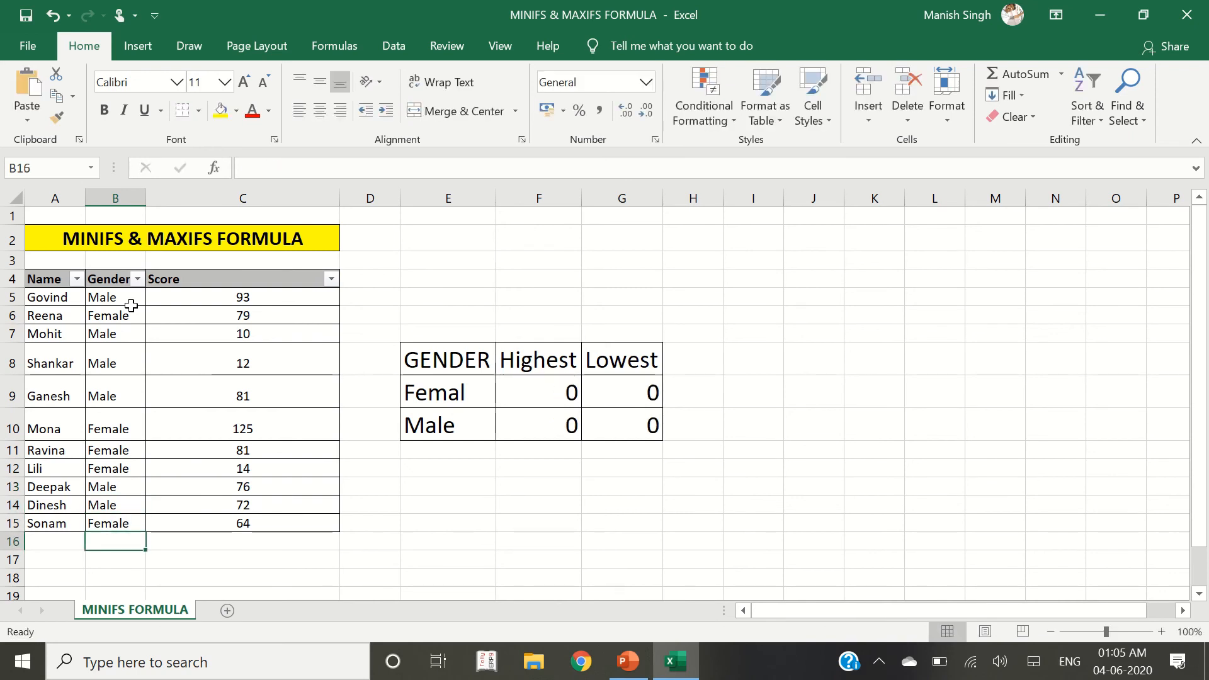
# Step: Change the criterion of the MAXIFS formula in F9 to "Female"
pyautogui.press('Up')
pyautogui.press('Up')
pyautogui.press('Up')
pyautogui.hotkey('ctrl', 'Up')
pyautogui.press('Down')
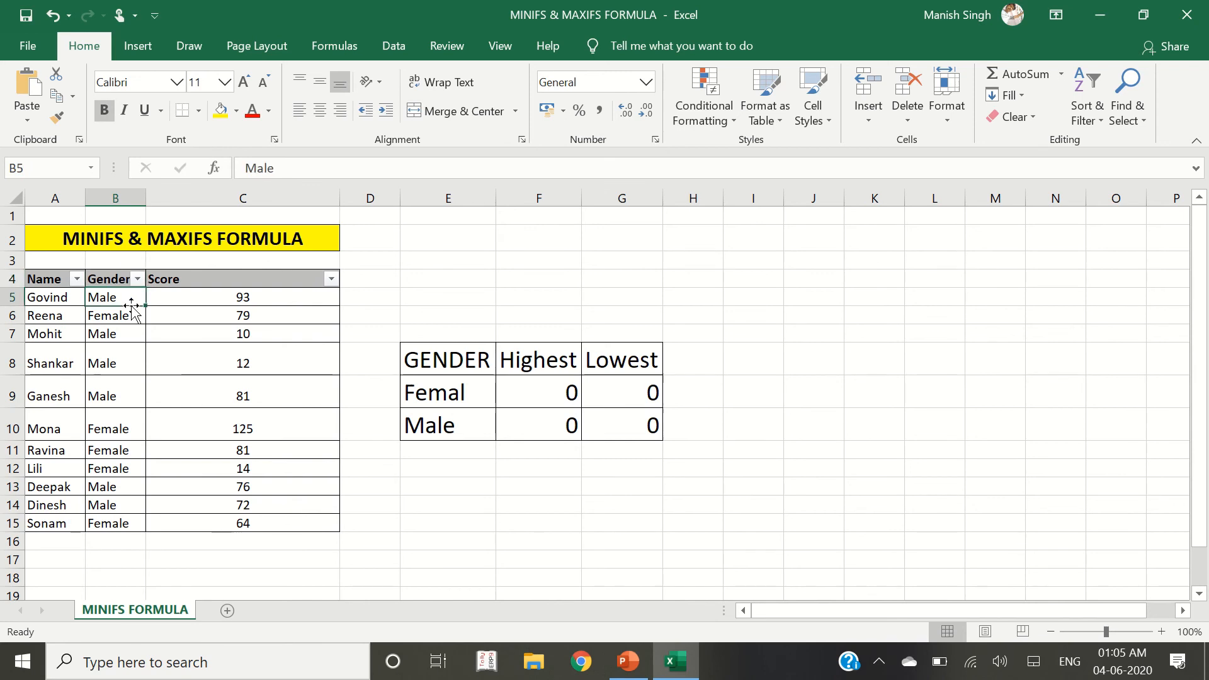
pyautogui.press('Right')
pyautogui.press('Right')
pyautogui.press('Right')
pyautogui.press('Down')
pyautogui.press('Down')
pyautogui.press('Down')
pyautogui.press('Down')
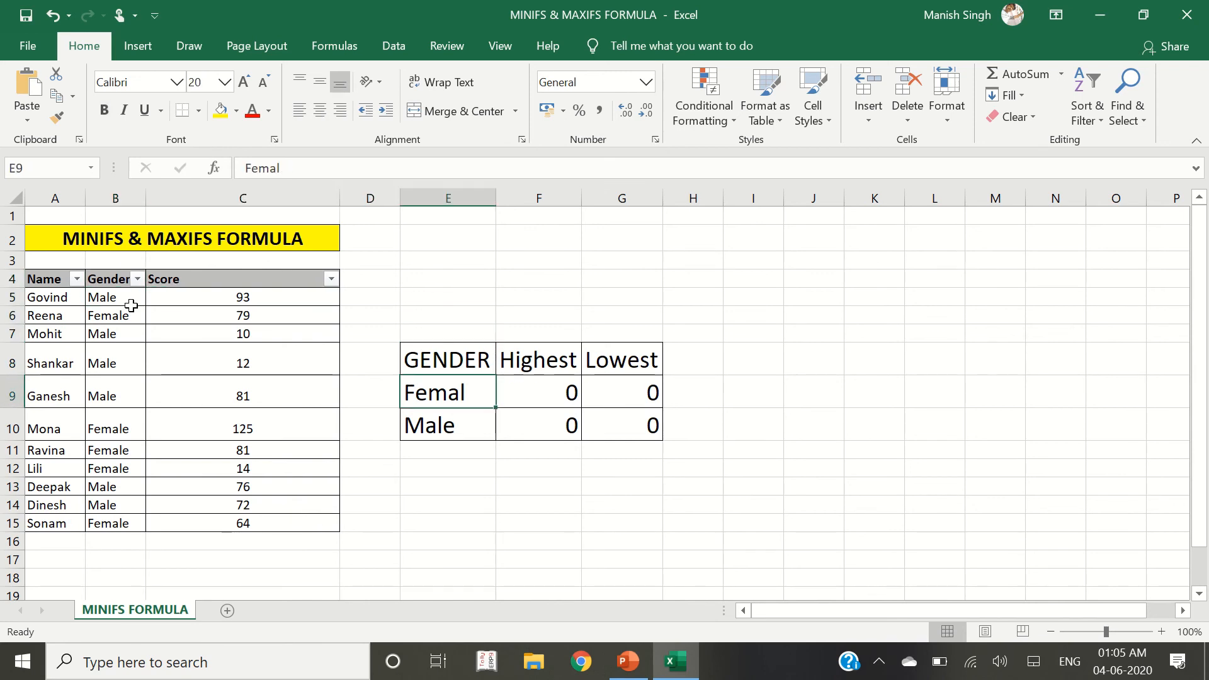
pyautogui.press('Right')
pyautogui.press('F2')
pyautogui.press('Left')
pyautogui.press('Left')
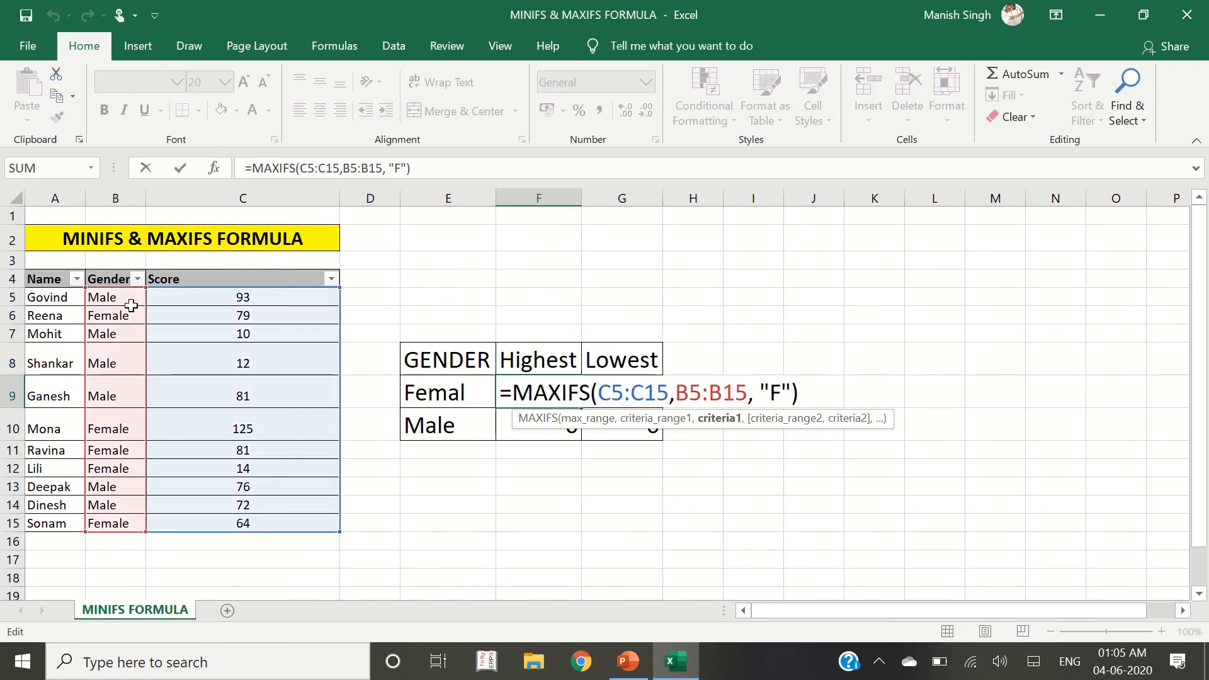
pyautogui.write('emale')
pyautogui.press('Return')
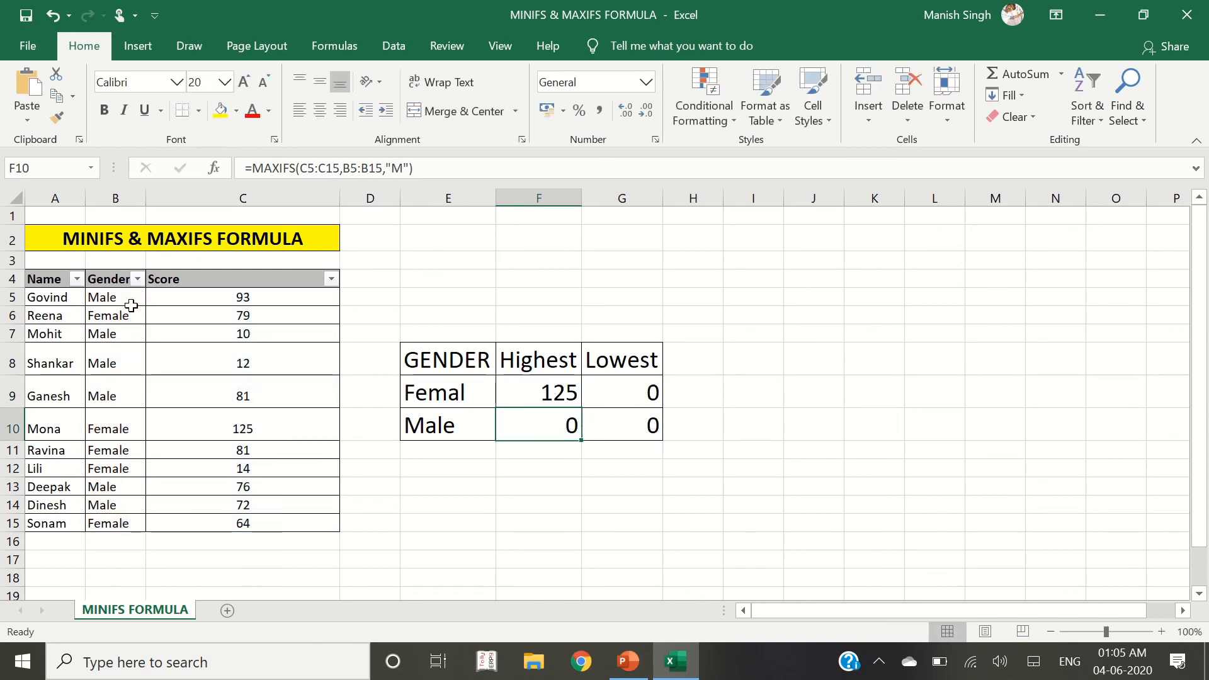
# Step: Change the criterion of the MAXIFS formula in F10 to "Male"
pyautogui.press('F2')
pyautogui.press('Left')
pyautogui.press('Left')
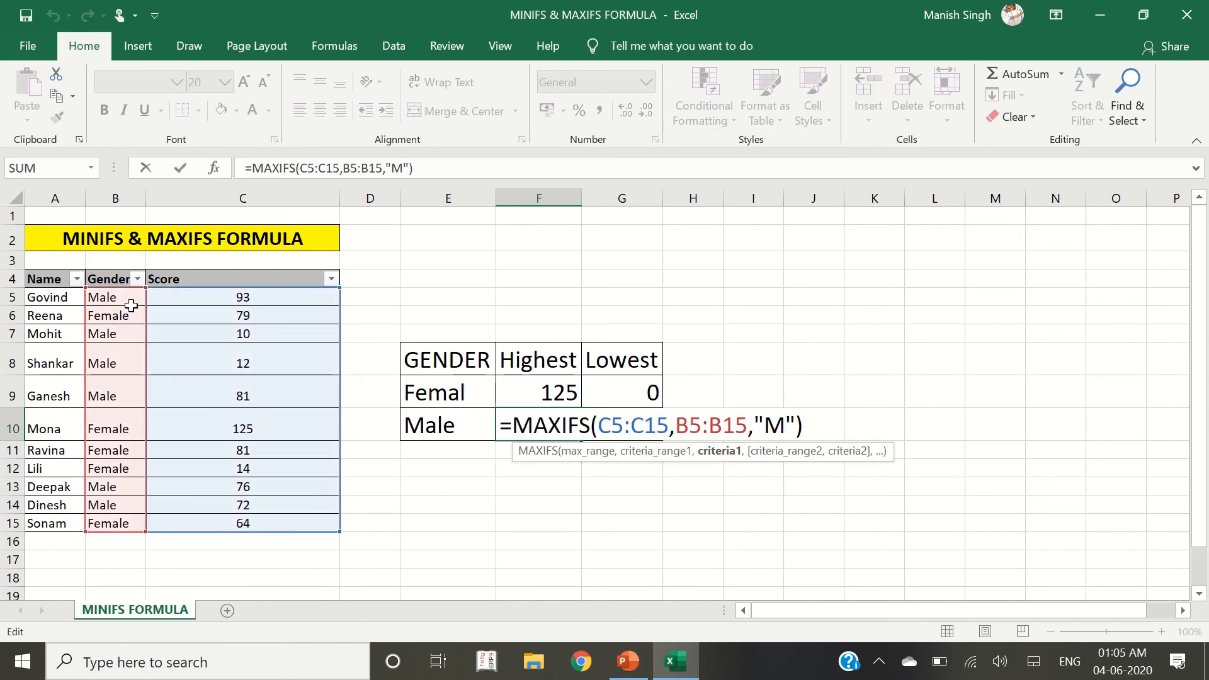
pyautogui.write('ale')
pyautogui.press('Return')
# Step: Change the criterion of the MINIFS formula in G9 to "Female"
pyautogui.press('Up')
pyautogui.press('Right')
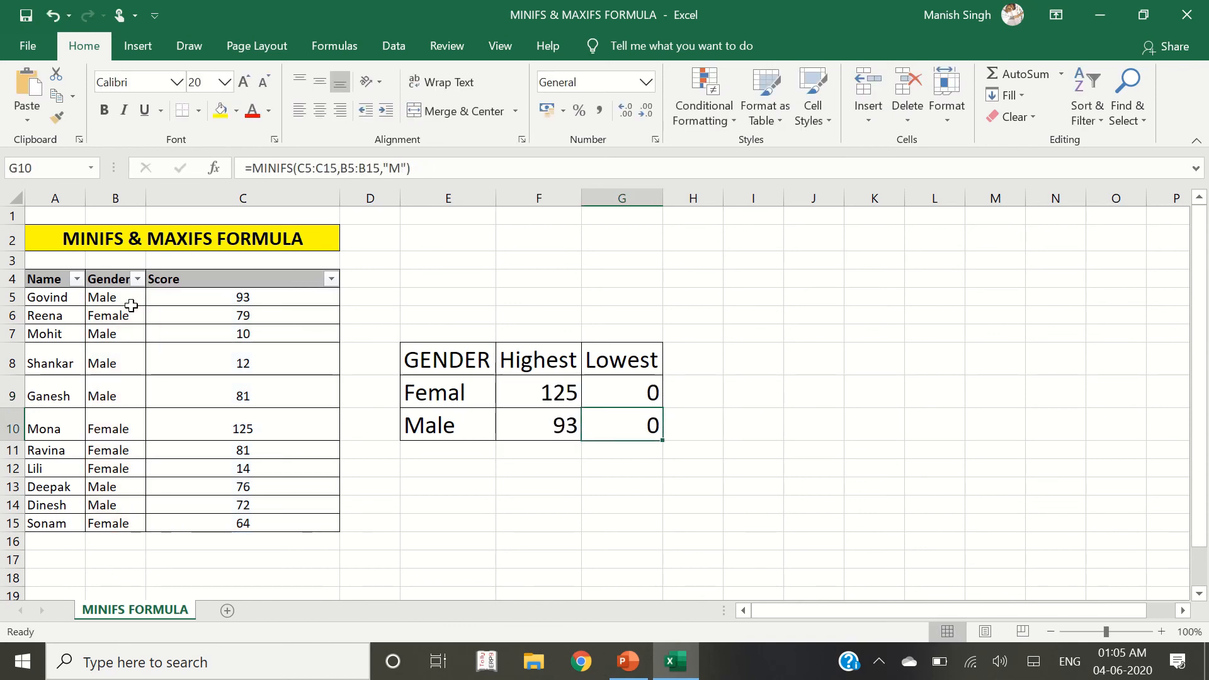
pyautogui.press('Up')
pyautogui.press('F2')
pyautogui.press('Left')
pyautogui.press('Left')
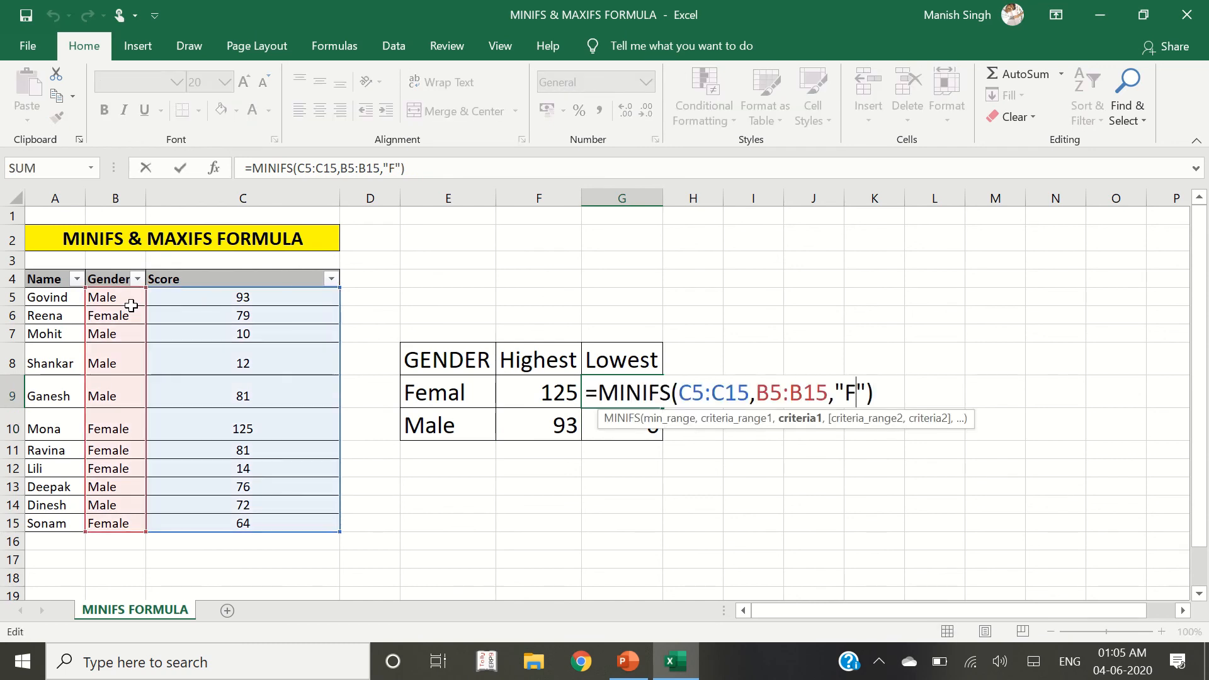
pyautogui.press('BackSpace')
pyautogui.write('Female')
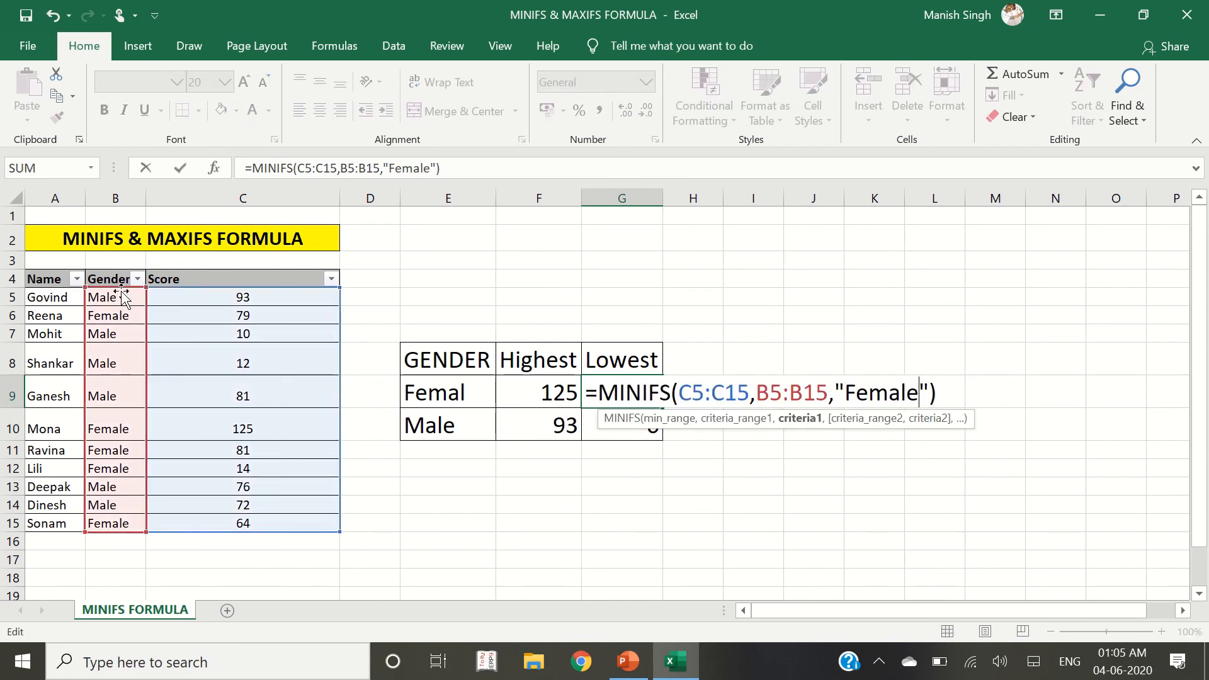
pyautogui.press('Return')
# Step: Change the criterion of the MINIFS formula in G10 to "Male" and move off the summary table
pyautogui.press('F2')
pyautogui.press('Left')
pyautogui.press('Left')
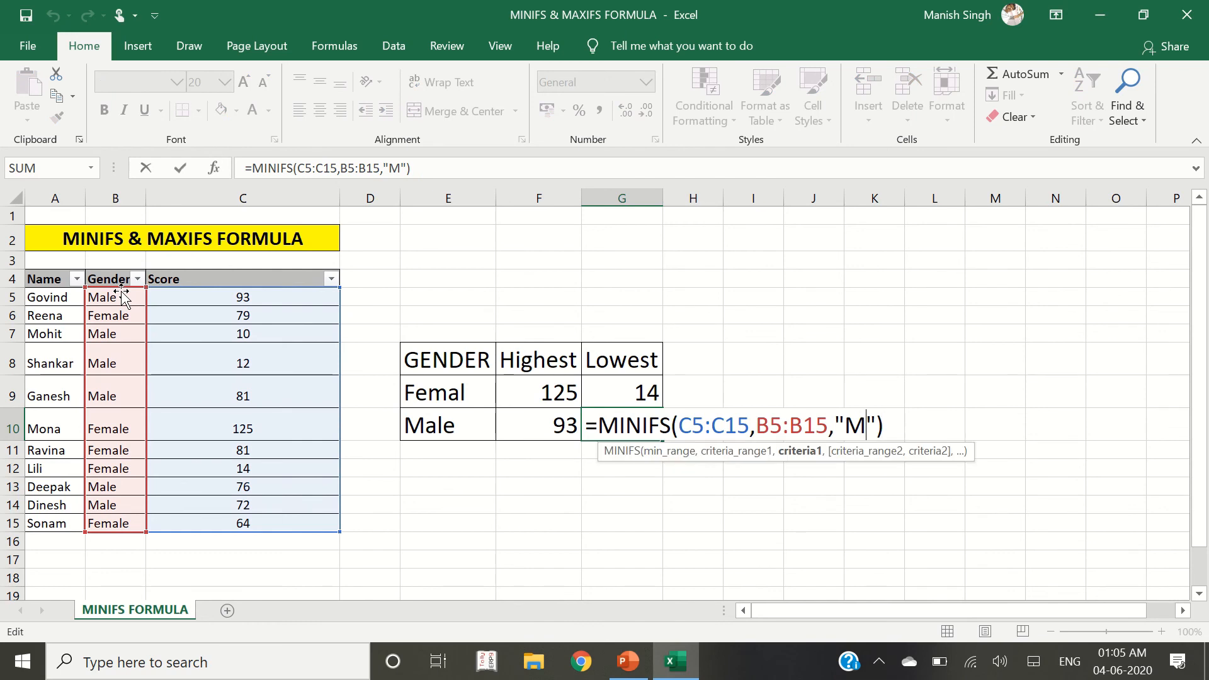
pyautogui.press('BackSpace')
pyautogui.write('Male')
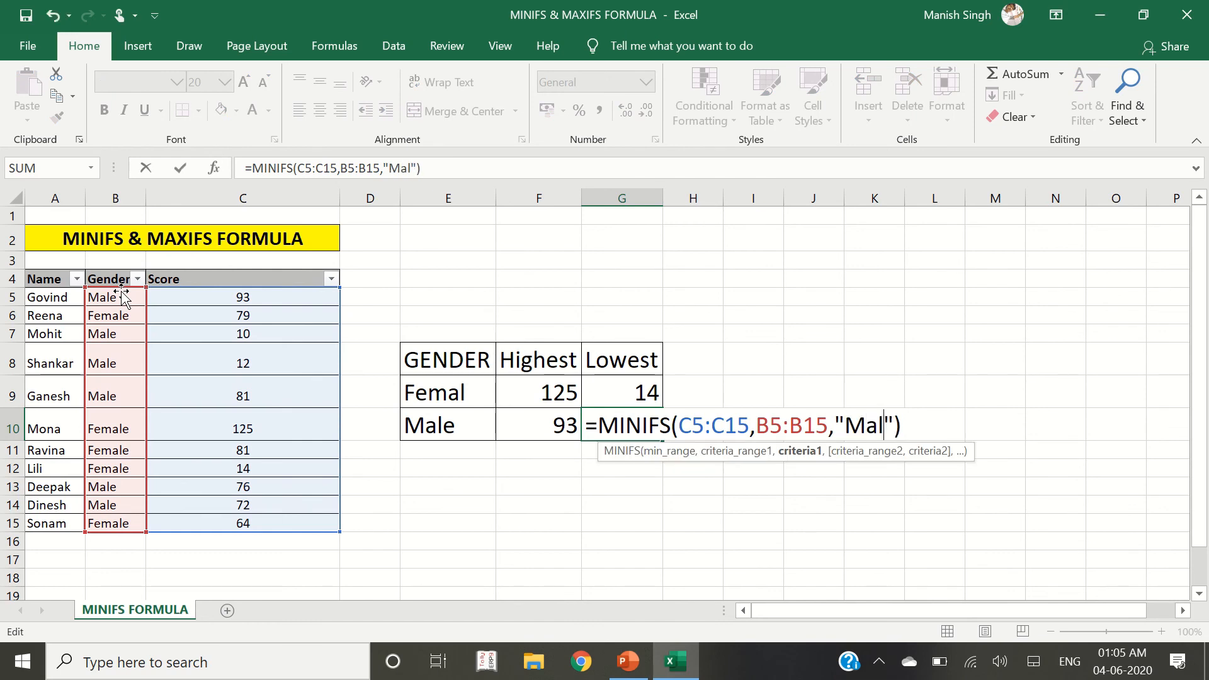
pyautogui.press('Return')
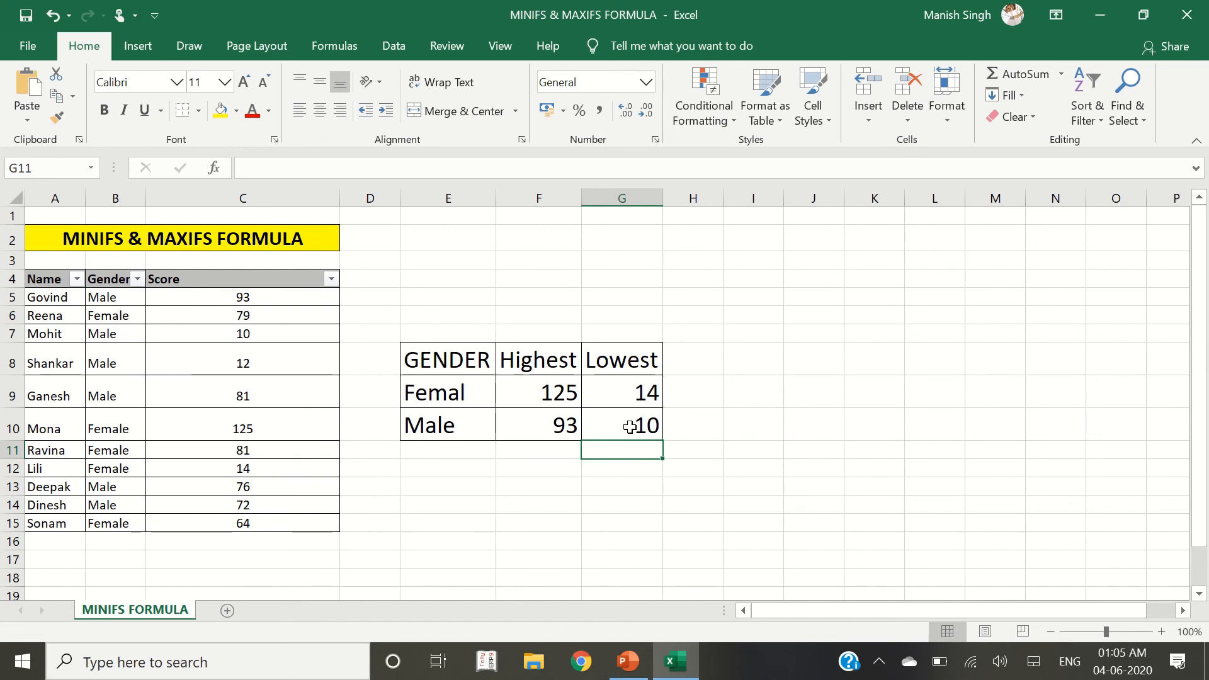
pyautogui.click(719, 395)
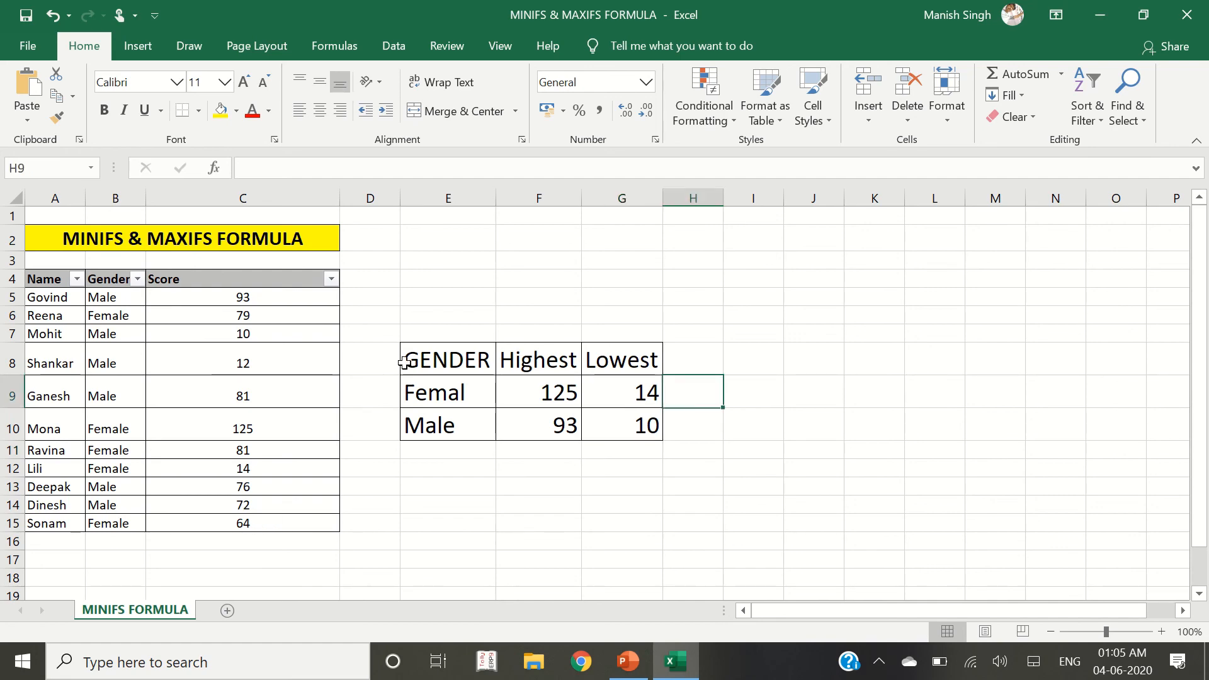
# Step: Switch to the PowerPoint presentation and show its closing "Thanks for watching" slide
pyautogui.click(627, 661)
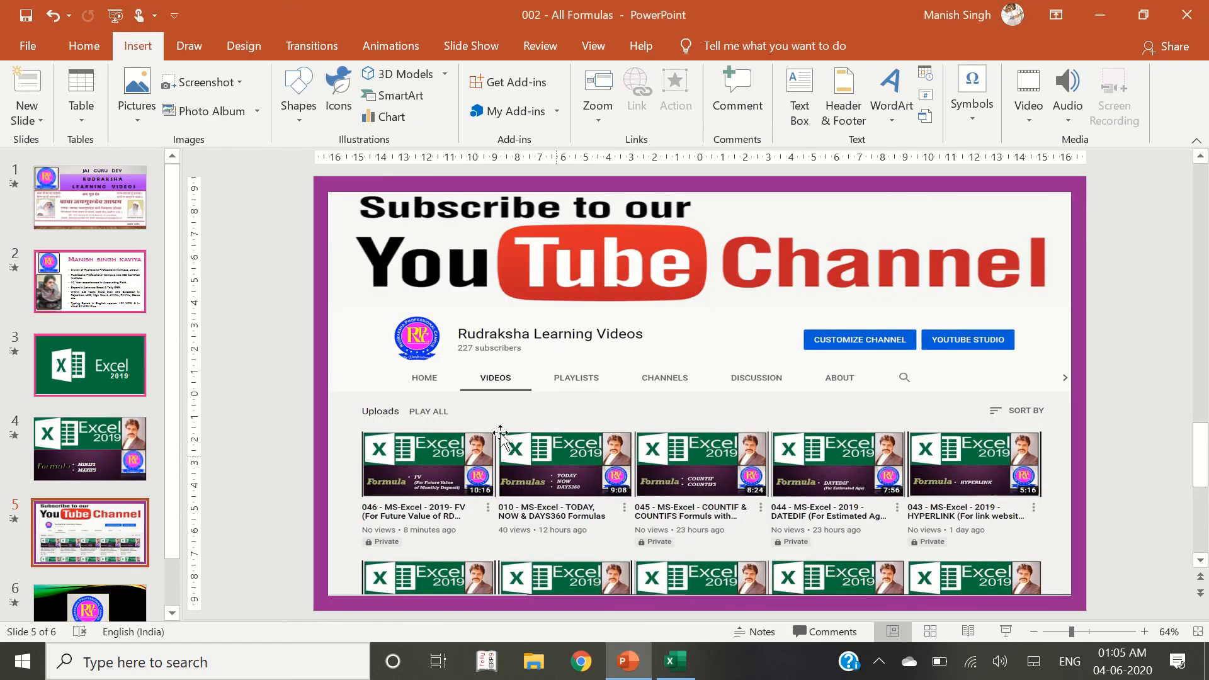
pyautogui.press('Down')
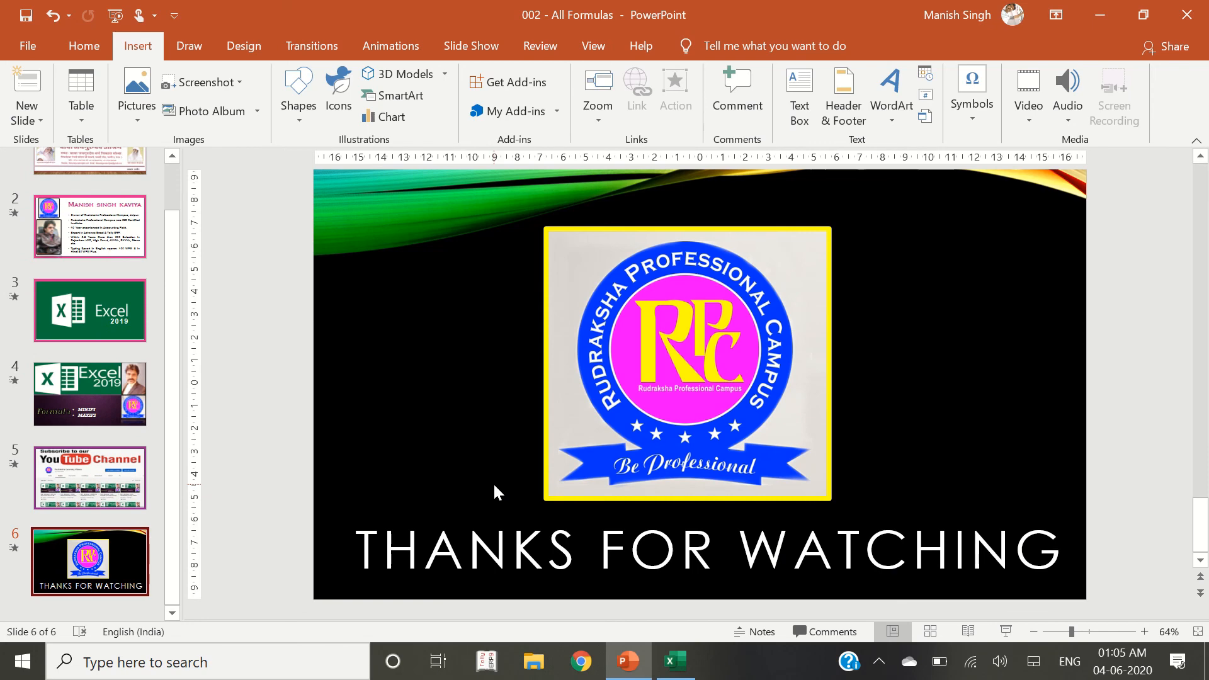